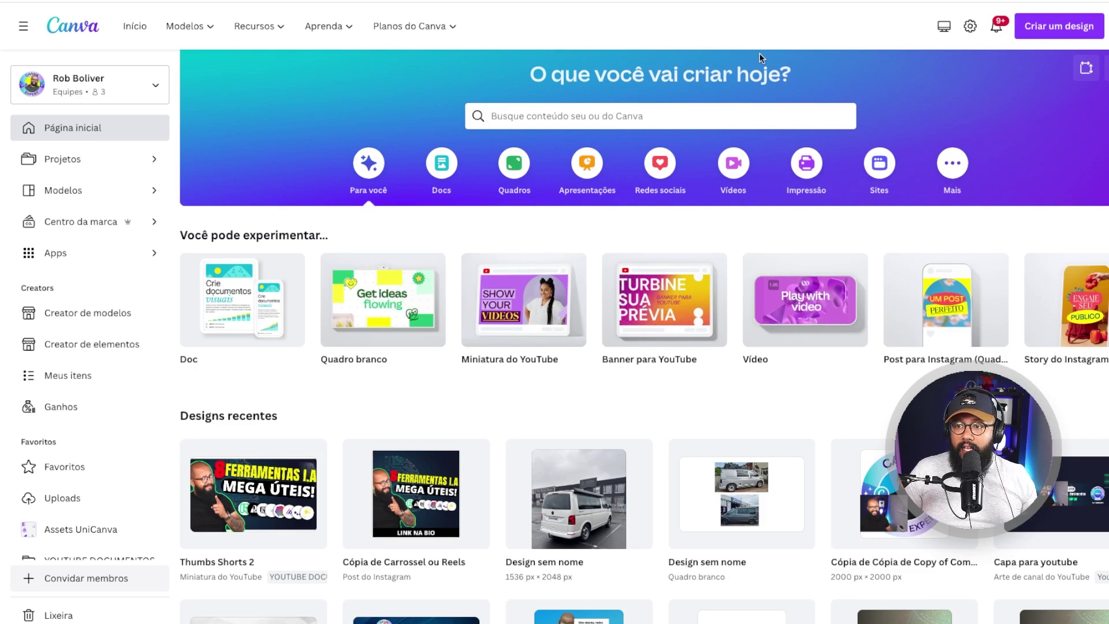
Create a new Story do Instagram design and search its templates for "show".
left_click(1035, 33)
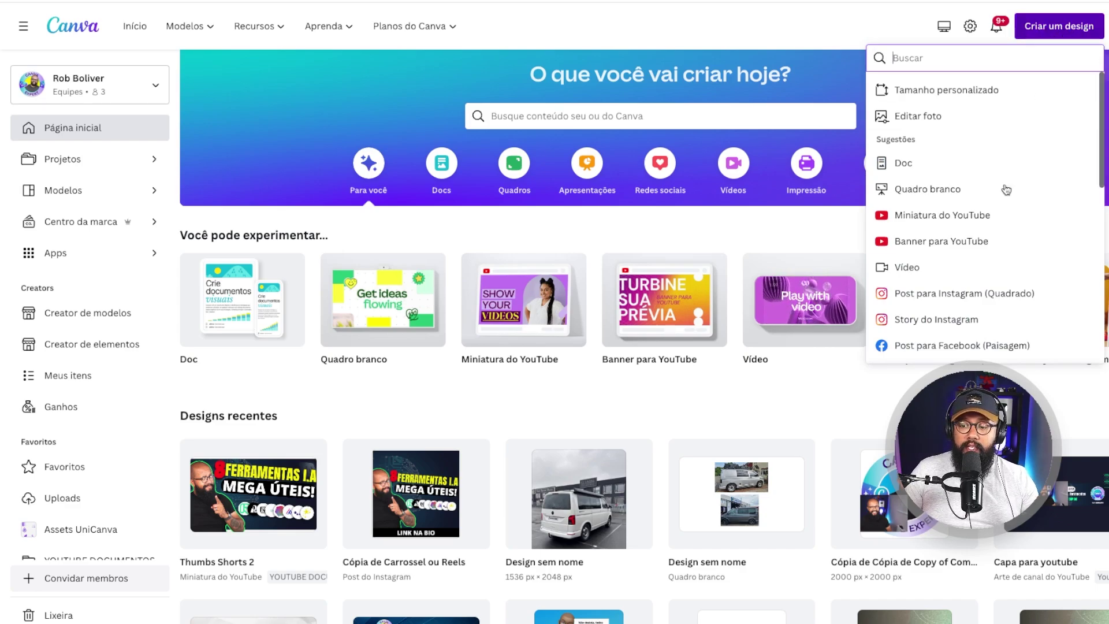
left_click(960, 321)
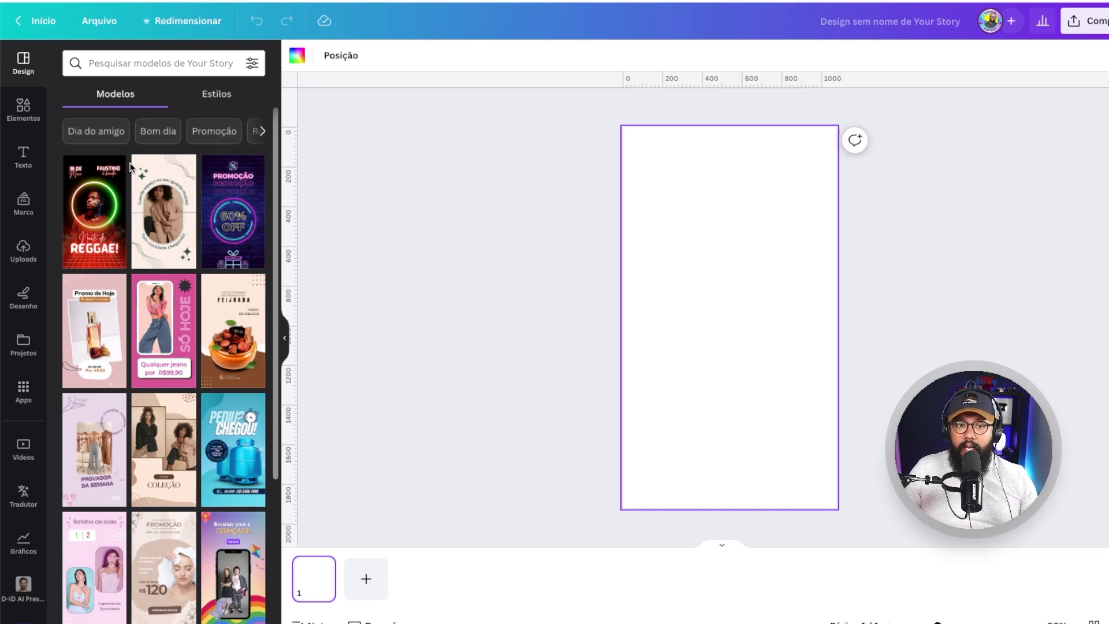
left_click(137, 65)
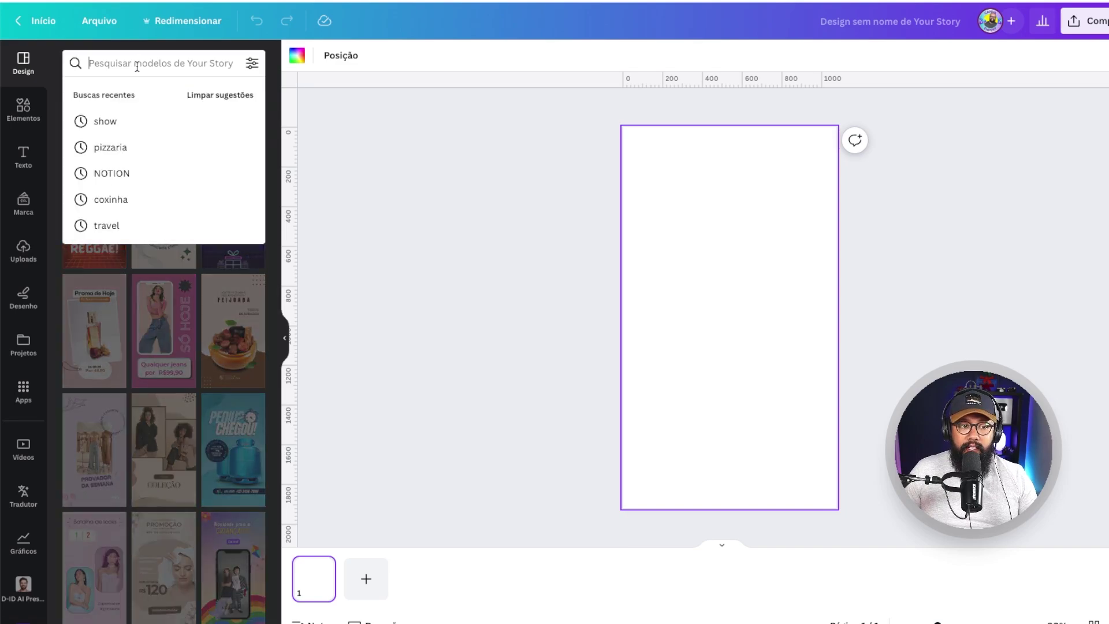
left_click(30, 72)
left_click(123, 74)
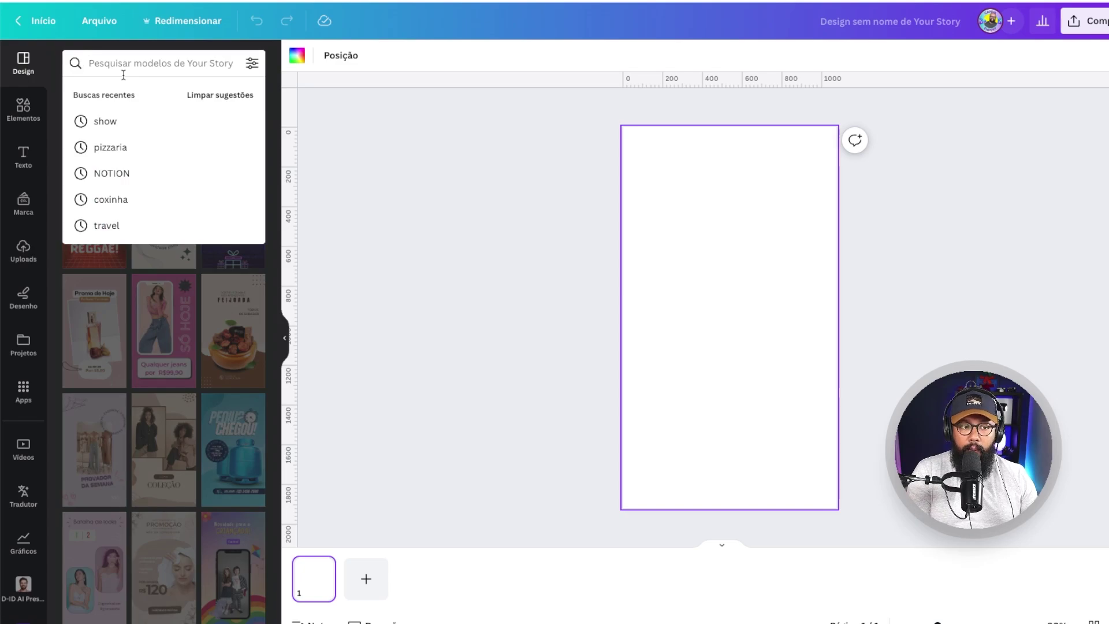
type("show")
key("Return")
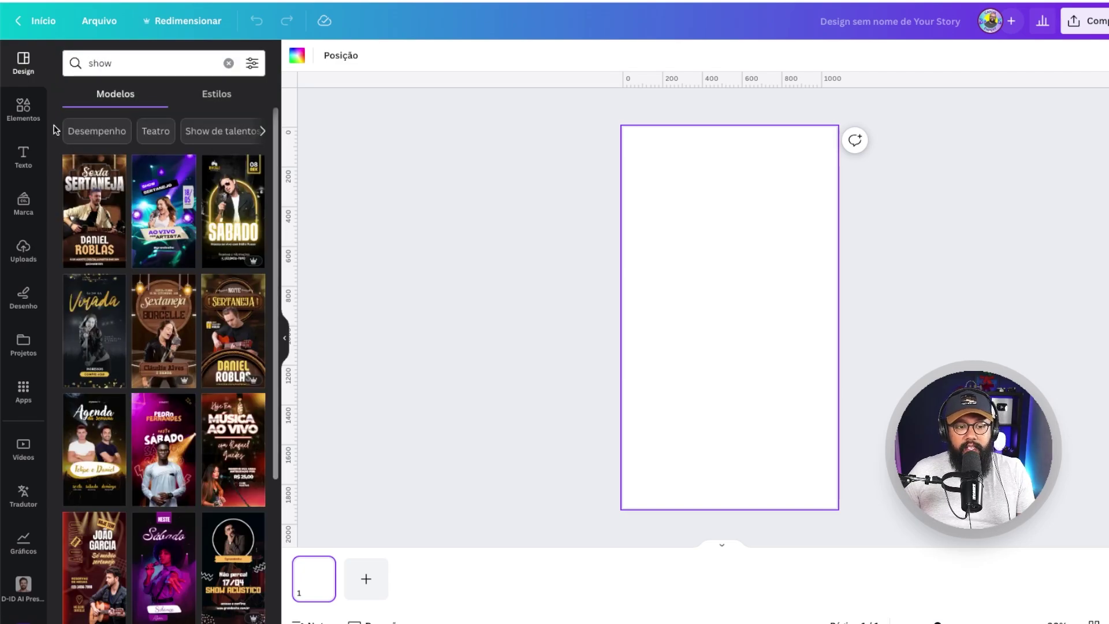
Apply the brown rustic "Sexta Sertaneja" template to the first page.
scroll(185, 426, "down", 4)
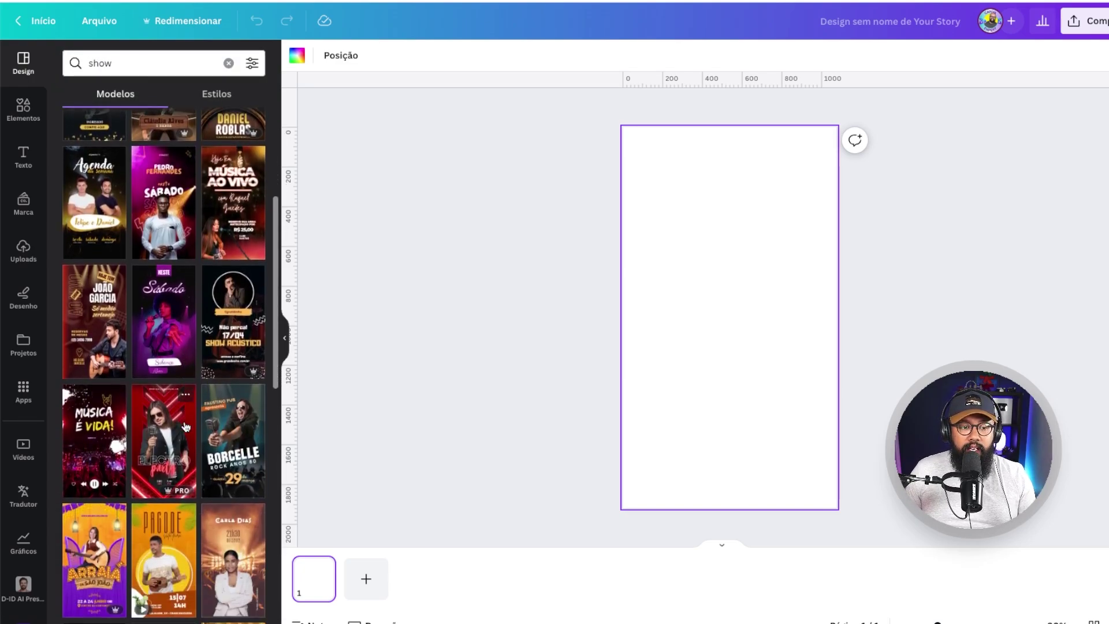
scroll(185, 389, "down", 2)
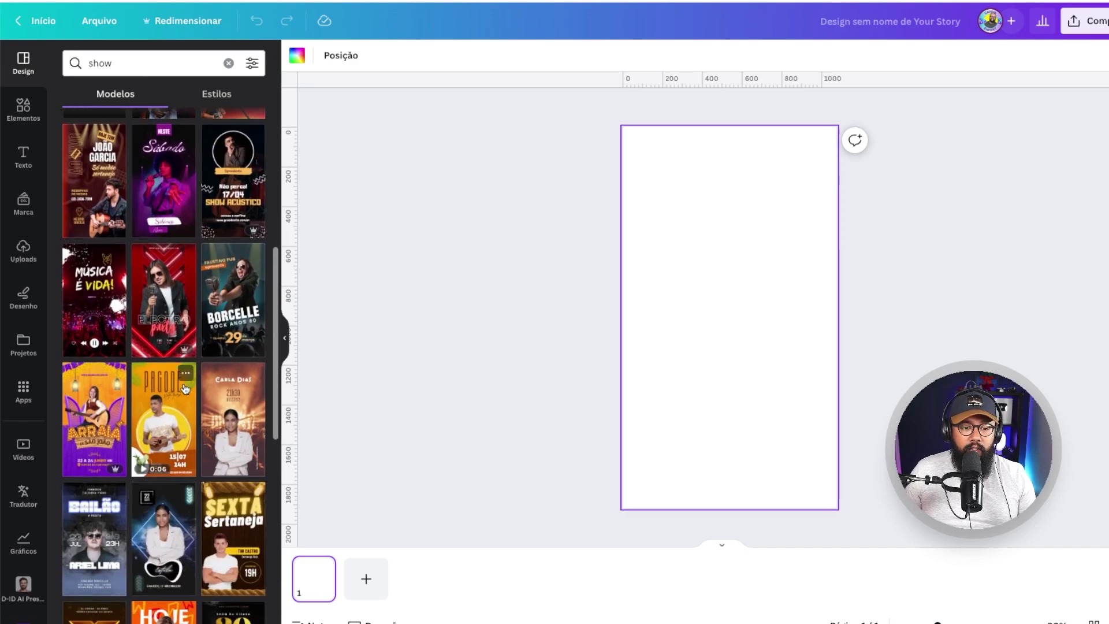
scroll(193, 306, "down", 2)
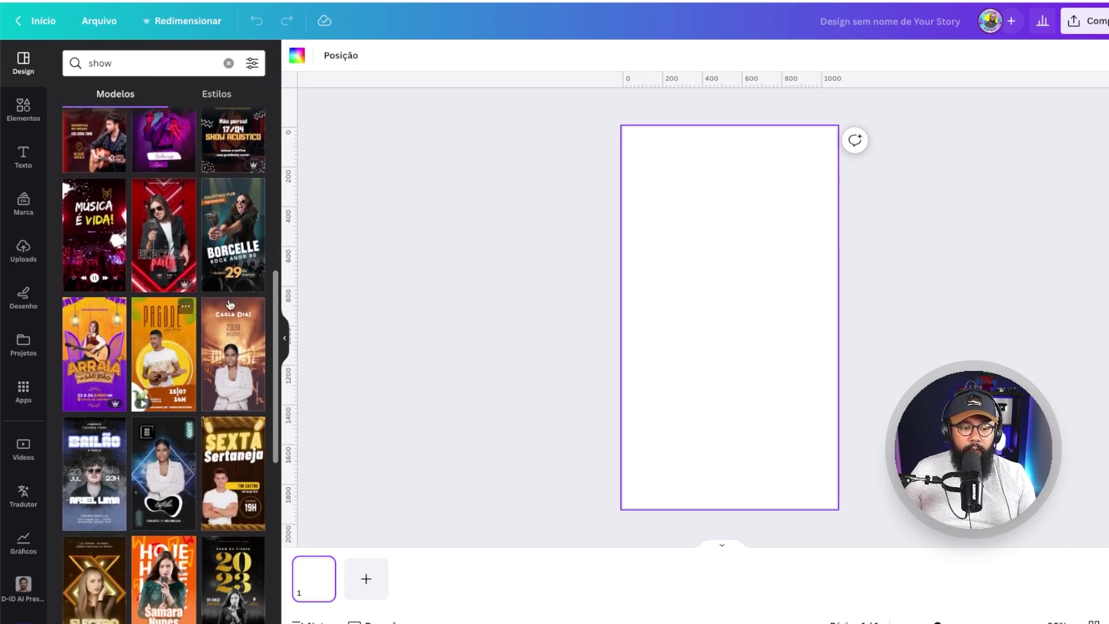
left_click(237, 483)
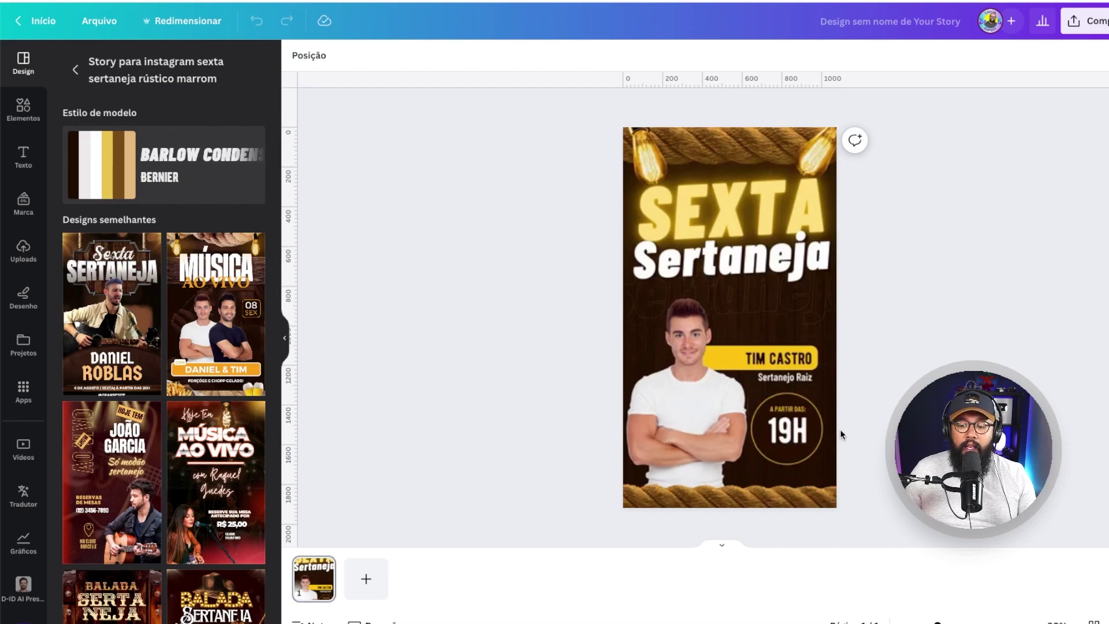
left_click(819, 465)
left_click(716, 554)
Add a second page and apply the "Quarta combina com Pizza" template found by searching for "pizzaria".
left_click(366, 579)
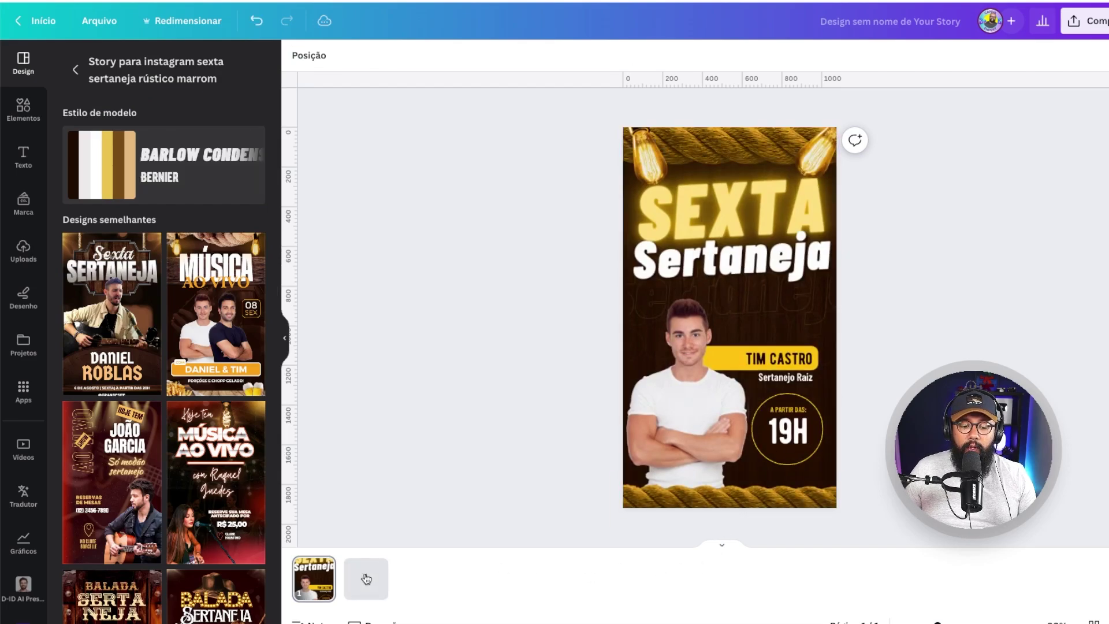
left_click(74, 73)
left_click(125, 63)
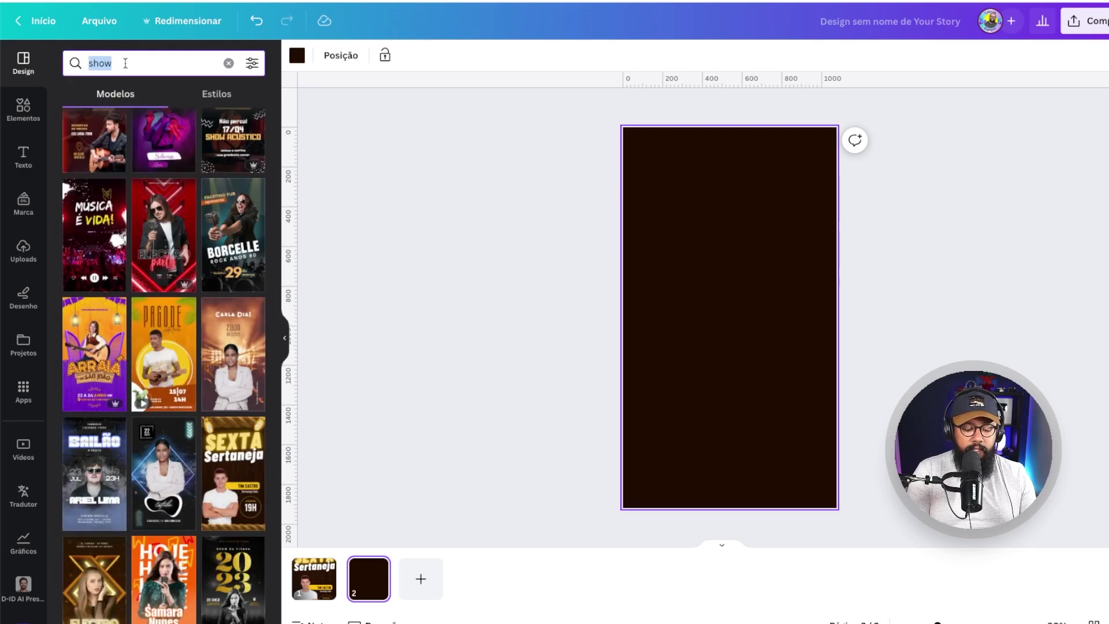
type("pizzaria")
key("Return")
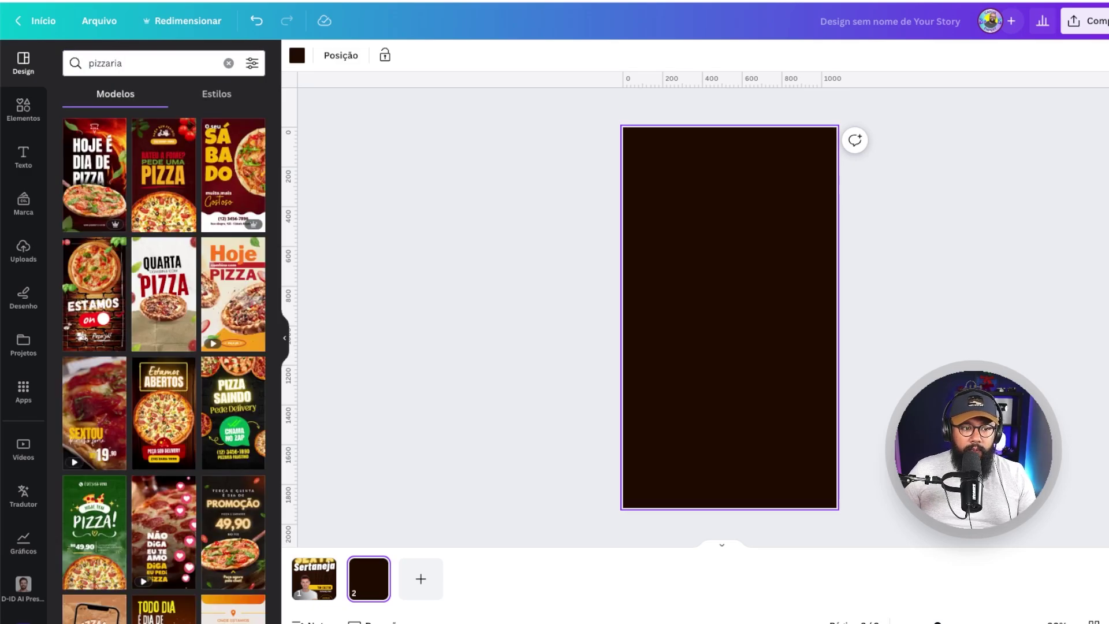
left_click(161, 311)
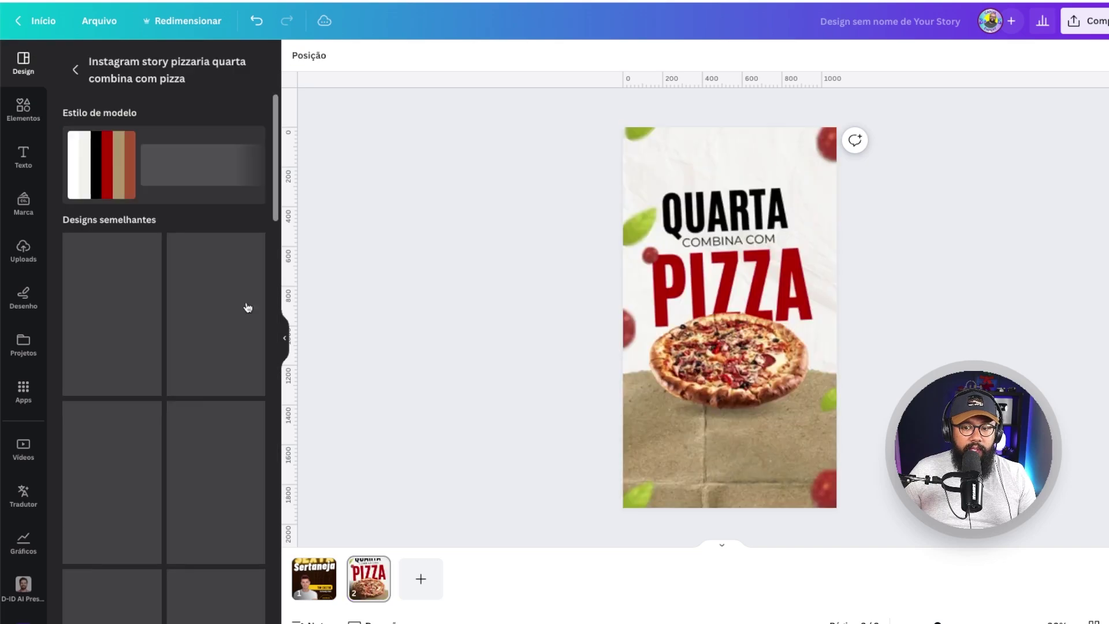
Open the text animations for the "QUARTA" heading and go to the motion effects.
left_click(699, 199)
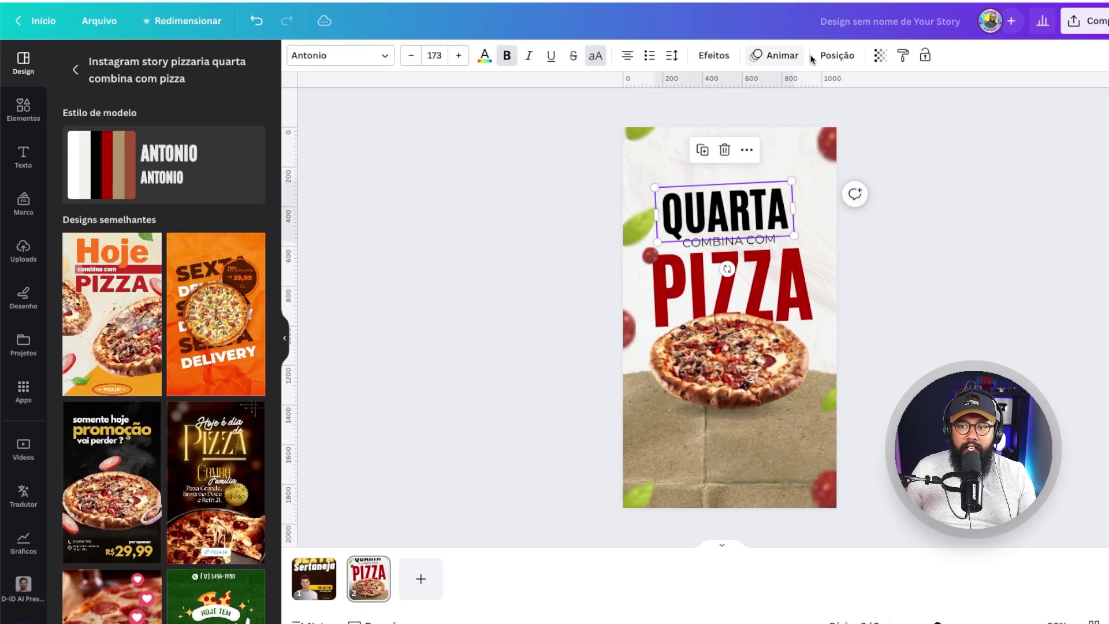
left_click(776, 61)
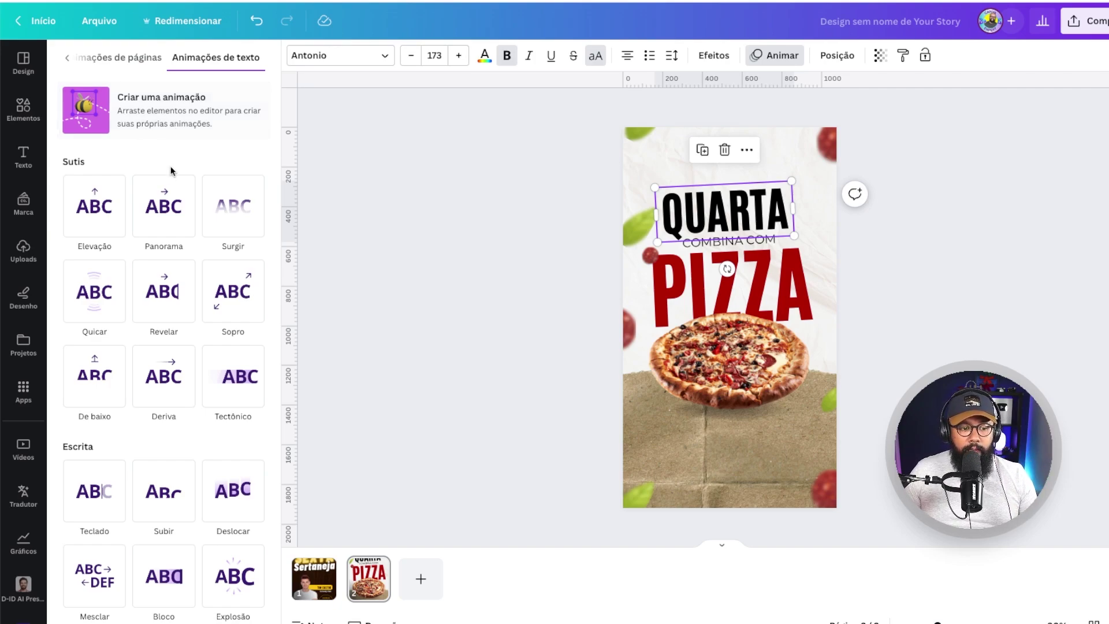
scroll(199, 306, "down", 4)
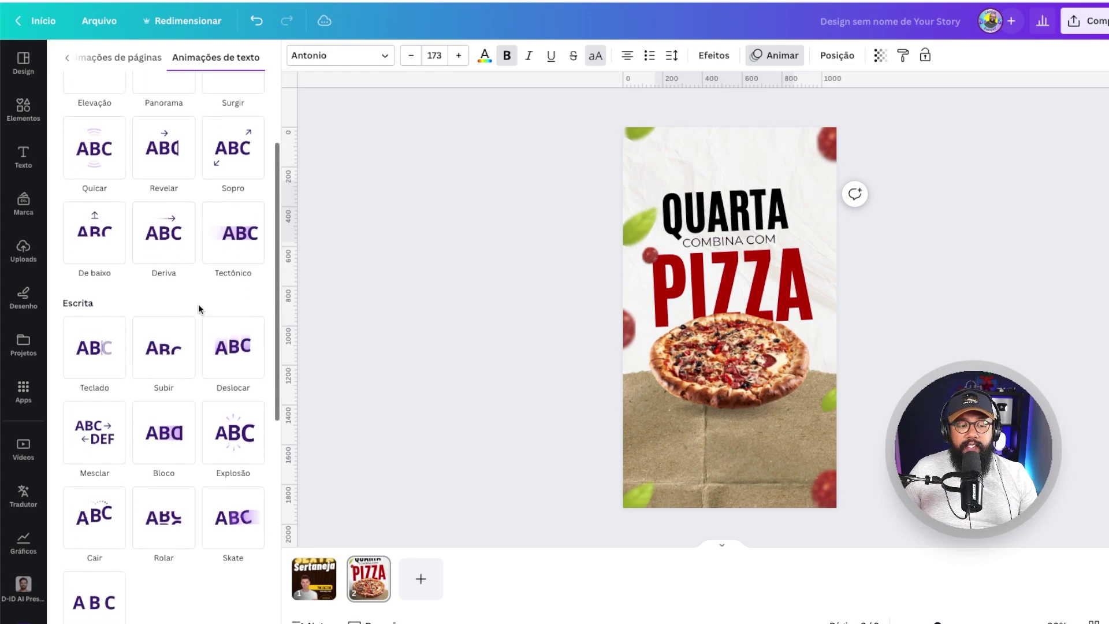
scroll(199, 307, "down", 6)
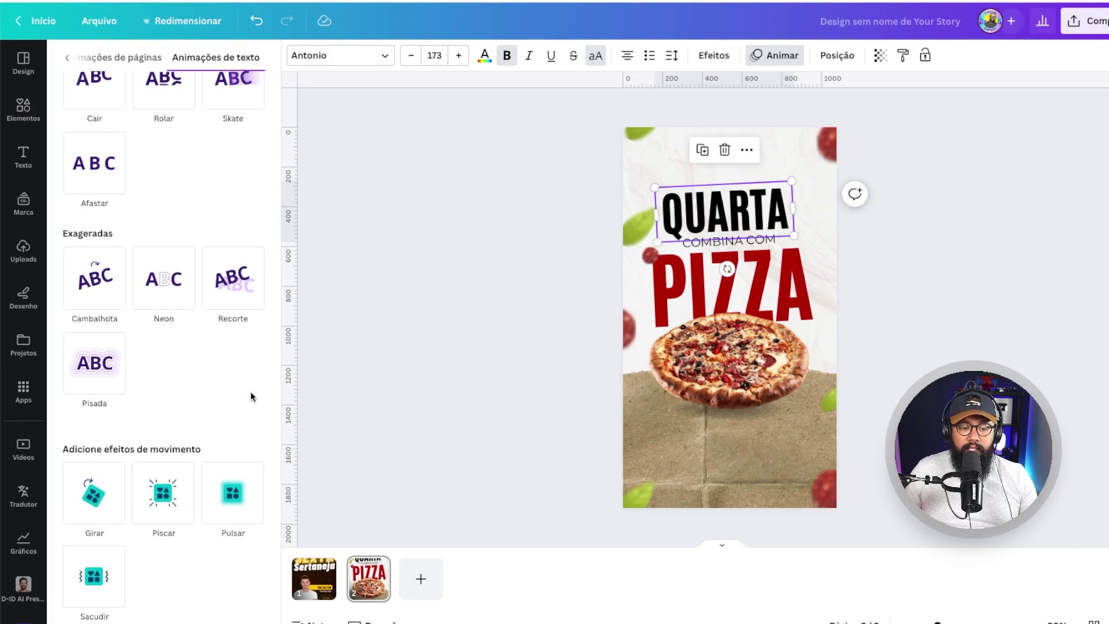
Try the Girar effect on "QUARTA" at reduced speed and counterclockwise, combined with Piscar, and remove its animations.
left_click(90, 494)
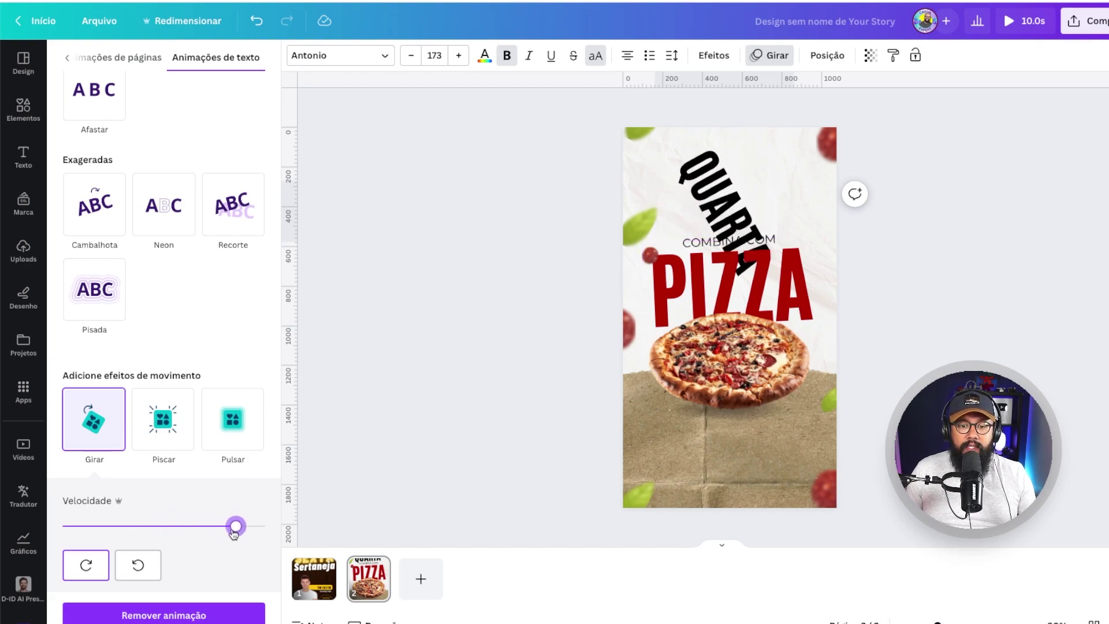
left_click_drag(234, 532, 125, 530)
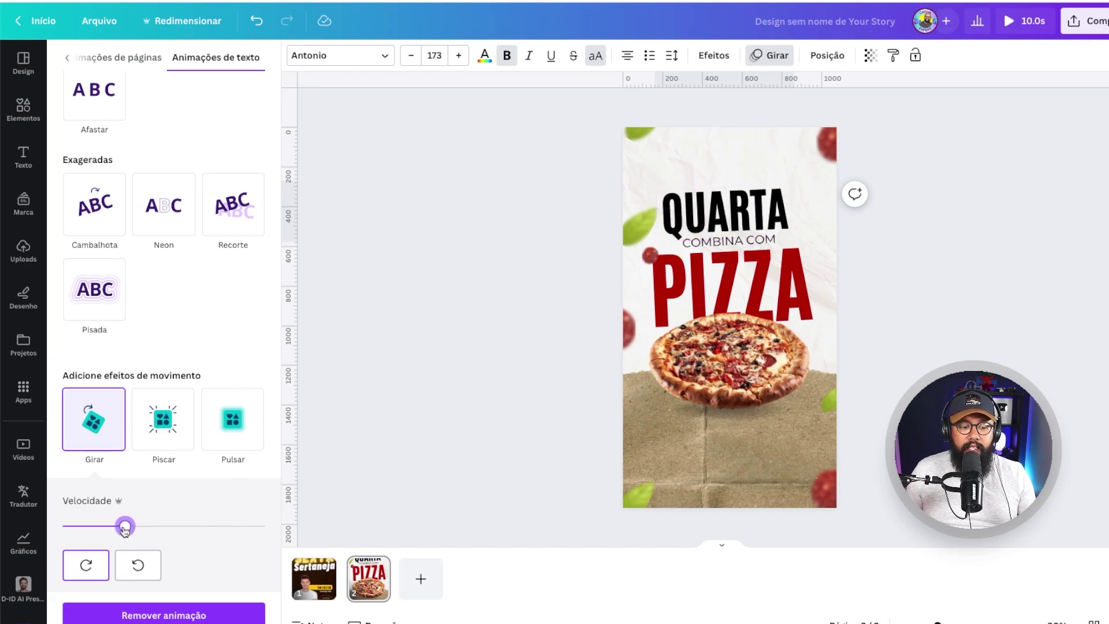
left_click(147, 577)
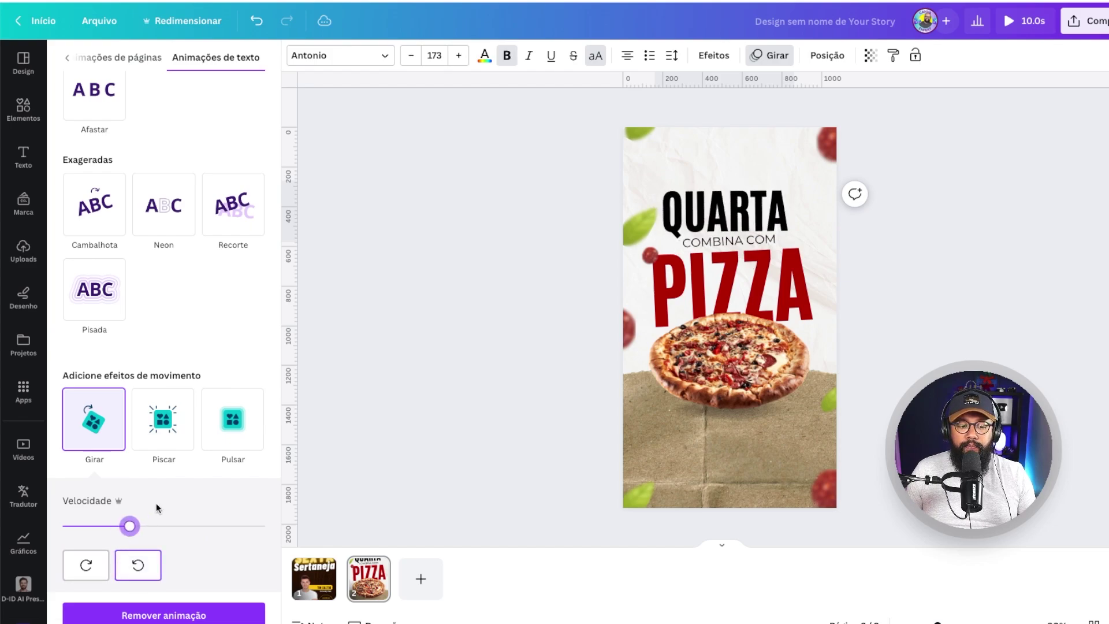
left_click(166, 404)
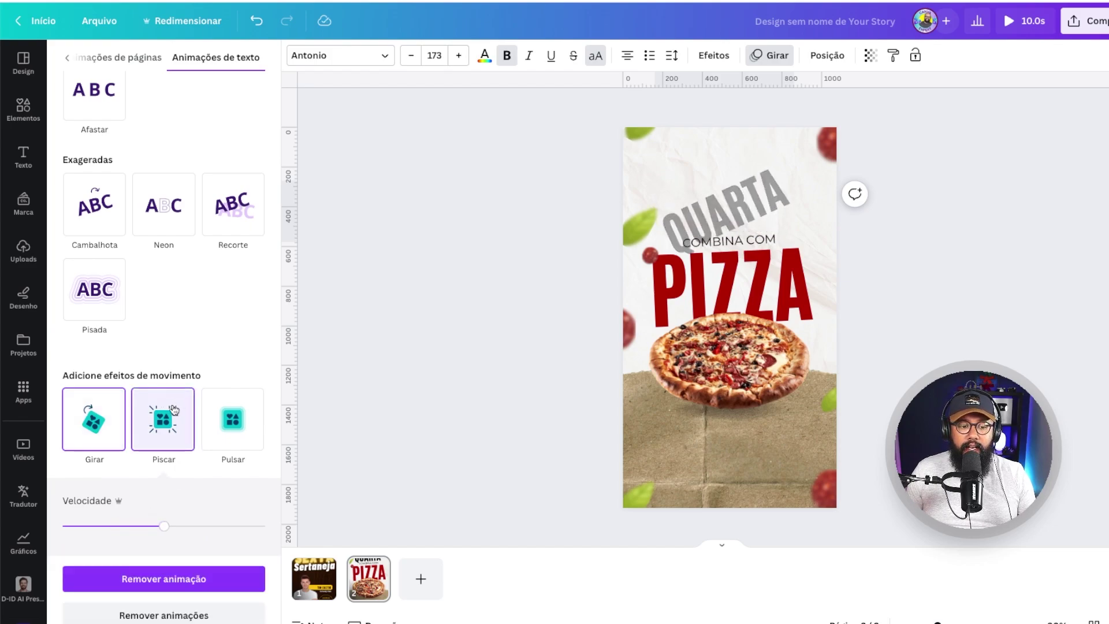
left_click(91, 414)
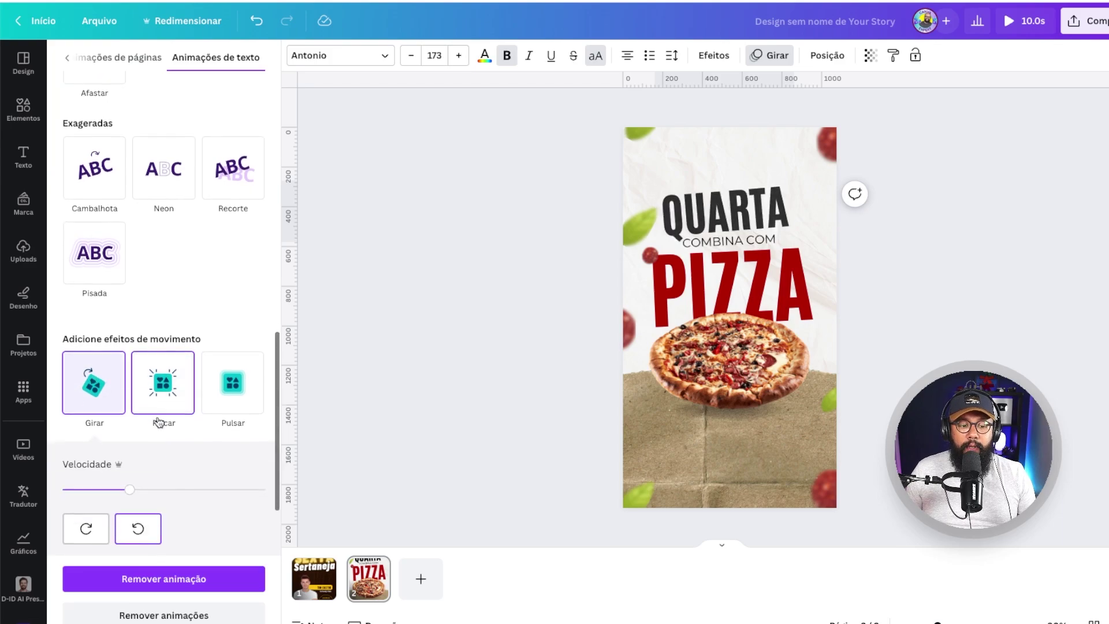
left_click(98, 393)
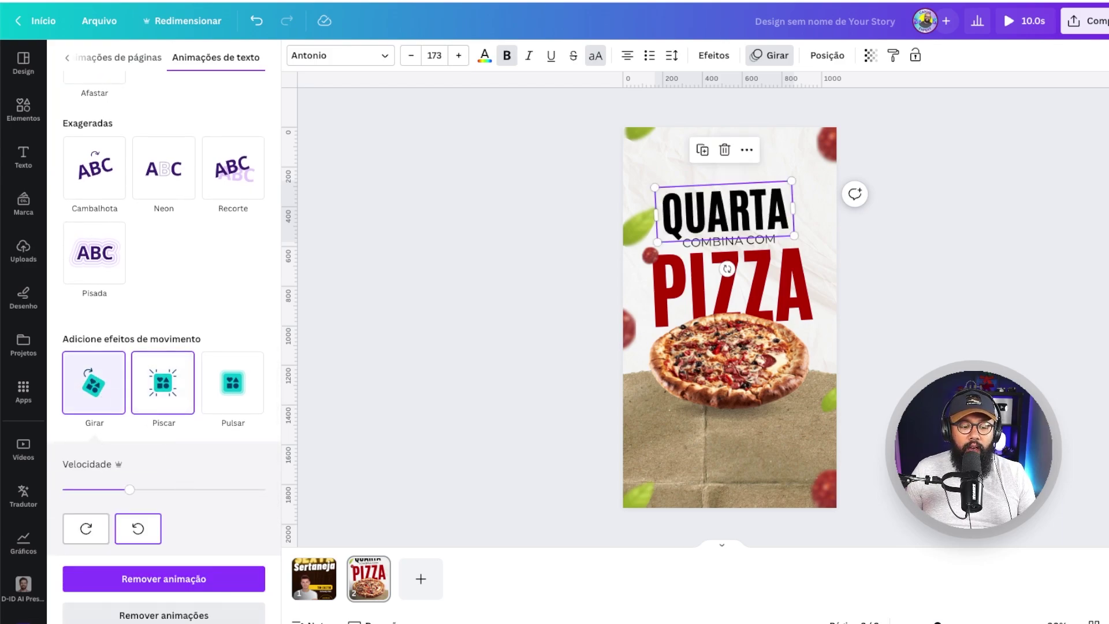
left_click(193, 614)
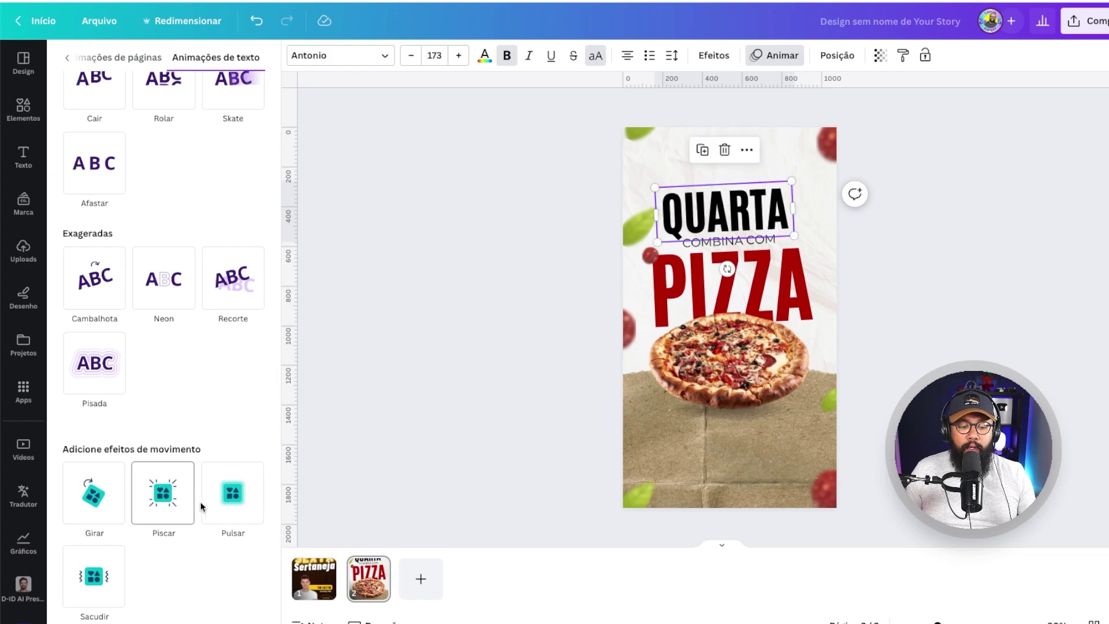
Apply the Pulsar motion effect to "QUARTA" and raise its intensity to about three quarters.
left_click(249, 504)
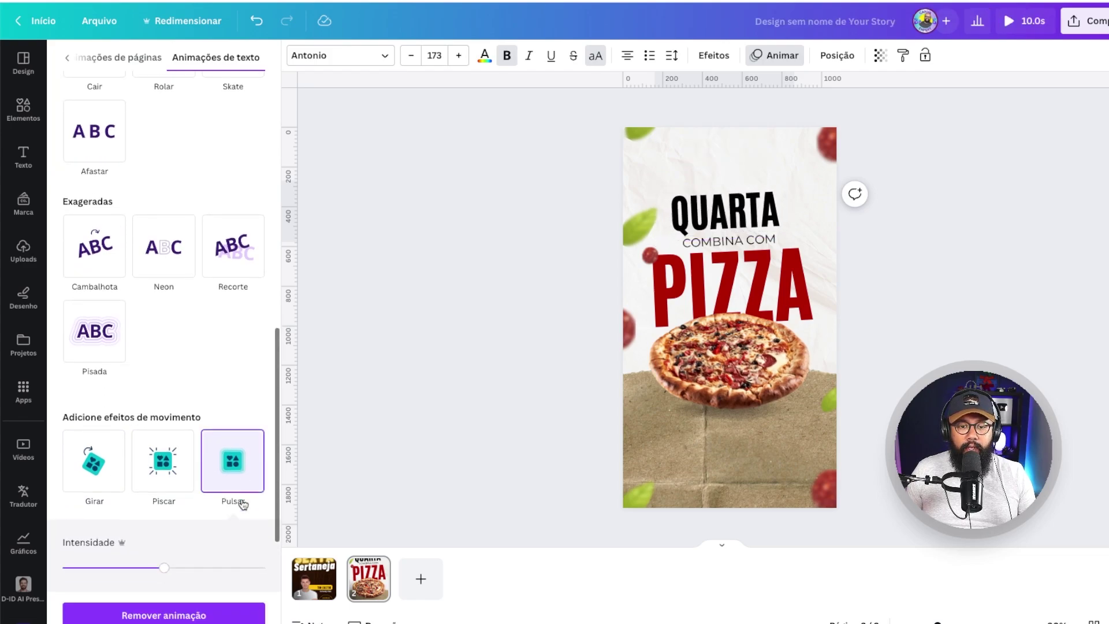
scroll(155, 484, "down", 2)
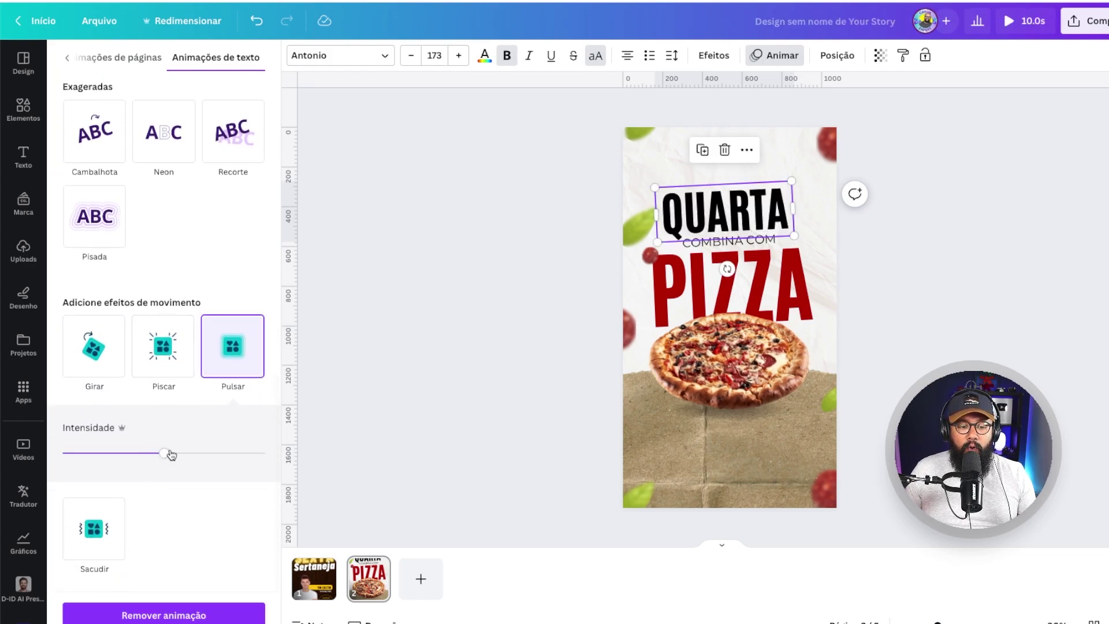
left_click_drag(148, 454, 219, 453)
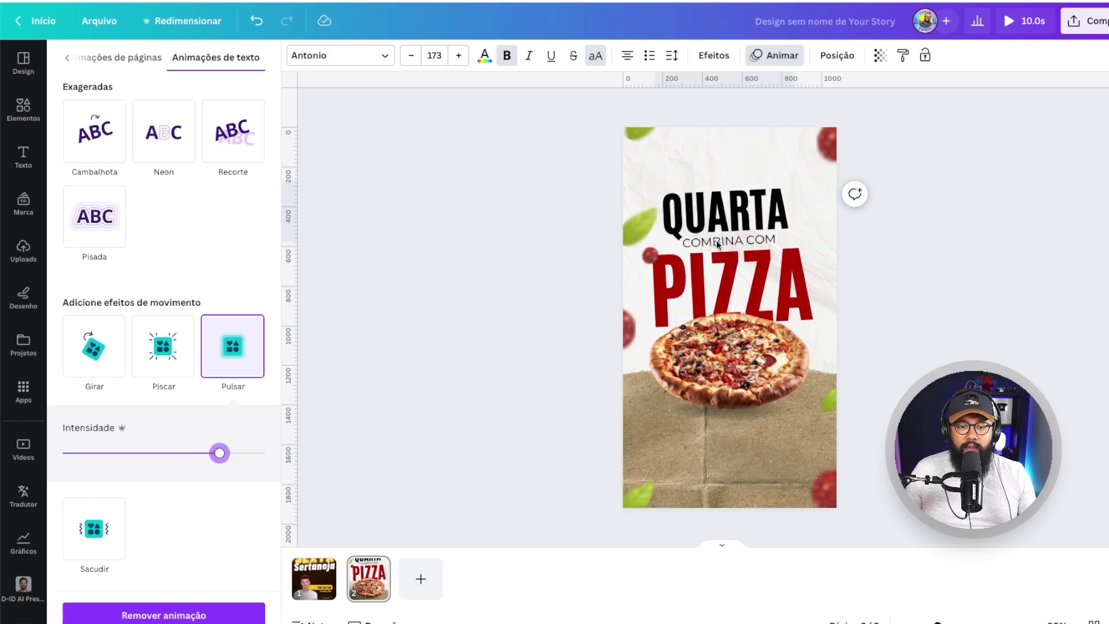
Apply the Sacudir motion effect to the red "PIZZA" text with its intensity slightly above the middle.
left_click(739, 243)
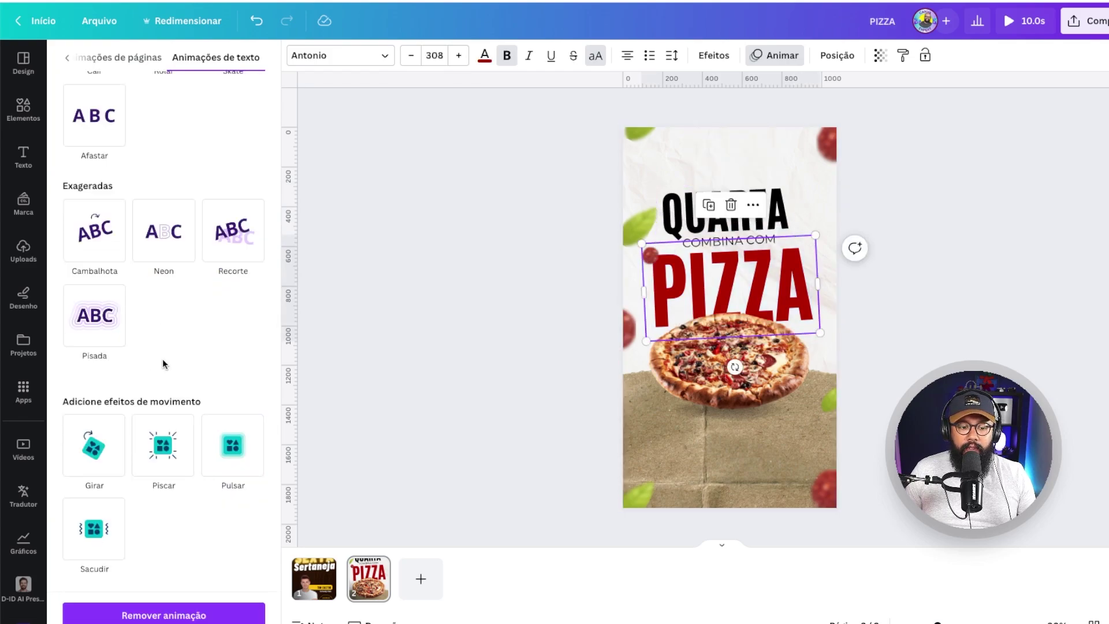
left_click(93, 540)
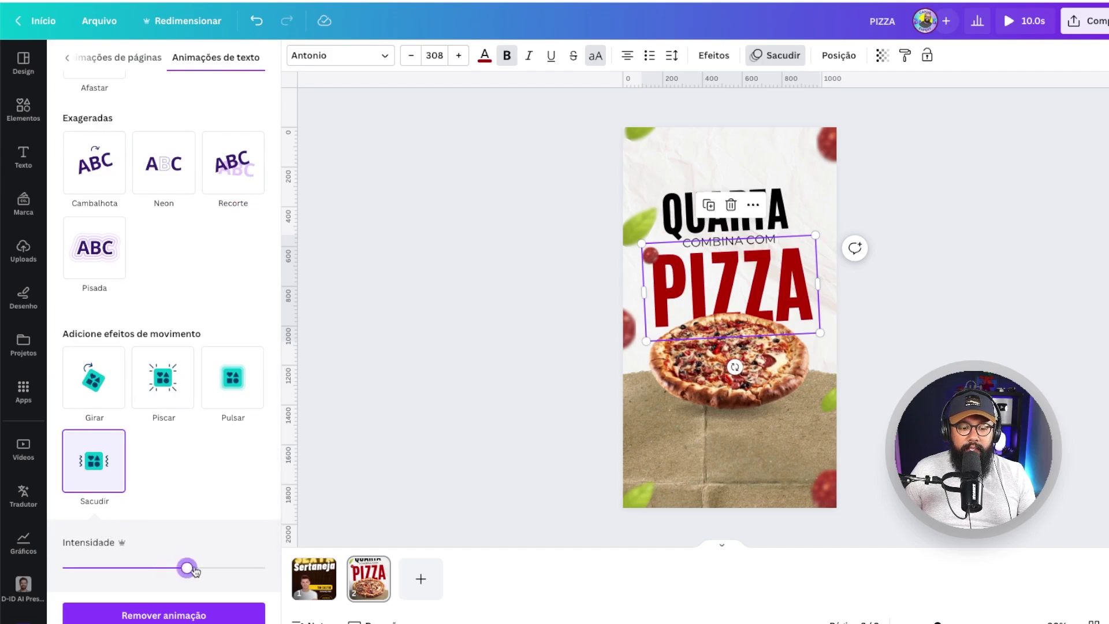
mouse_move(196, 571)
left_mouse_down()
mouse_move(212, 571)
mouse_move(176, 573)
left_mouse_up()
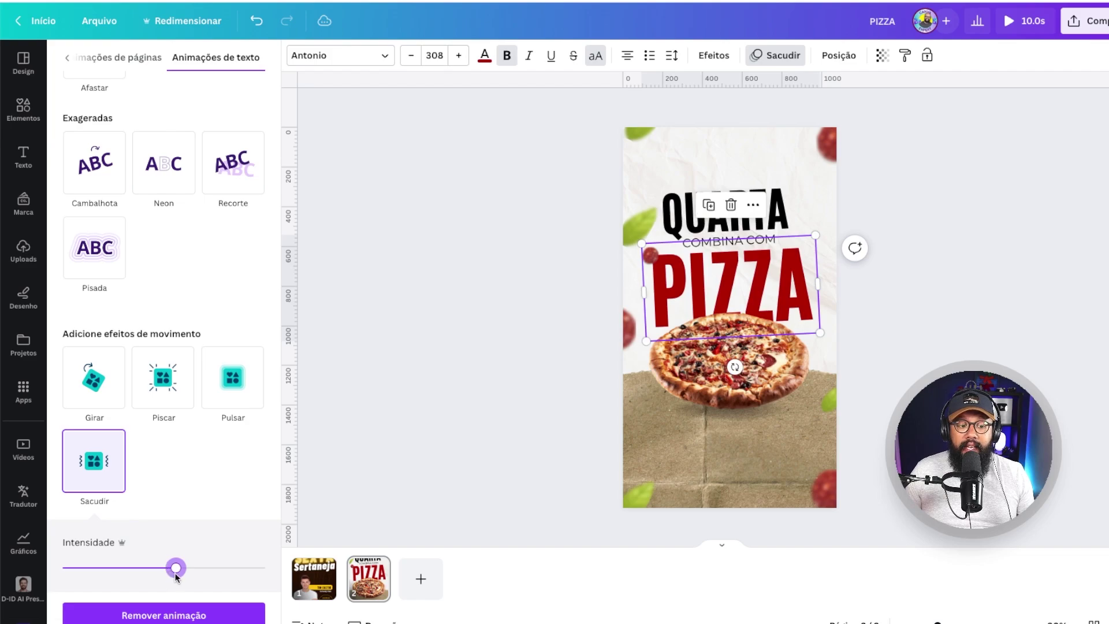
scroll(174, 573, "up", 1)
scroll(157, 576, "down", 1)
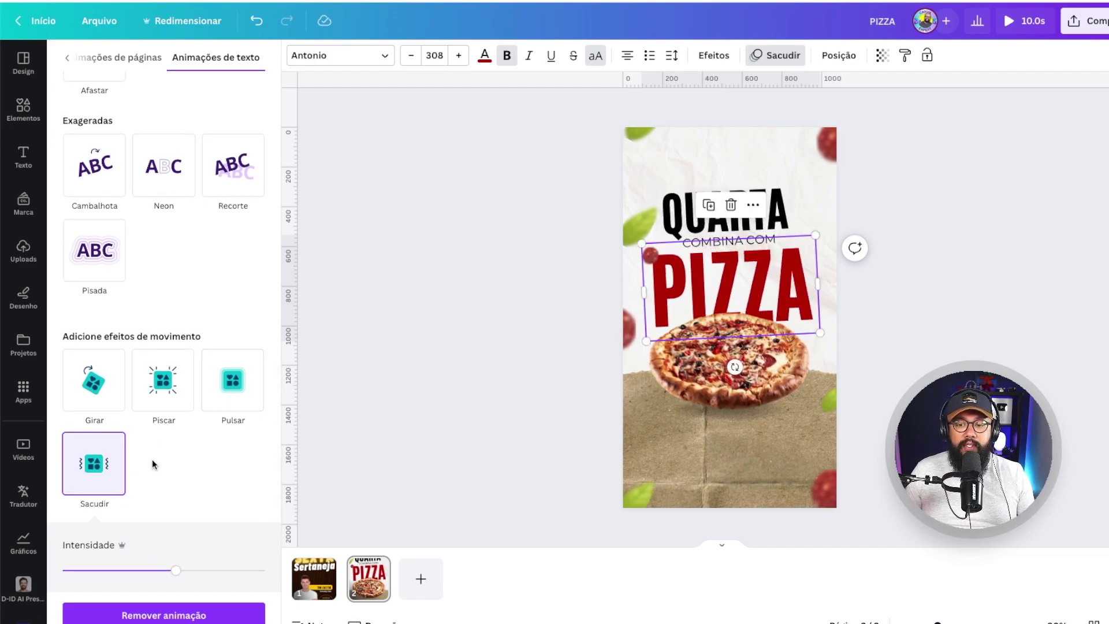
key("Escape")
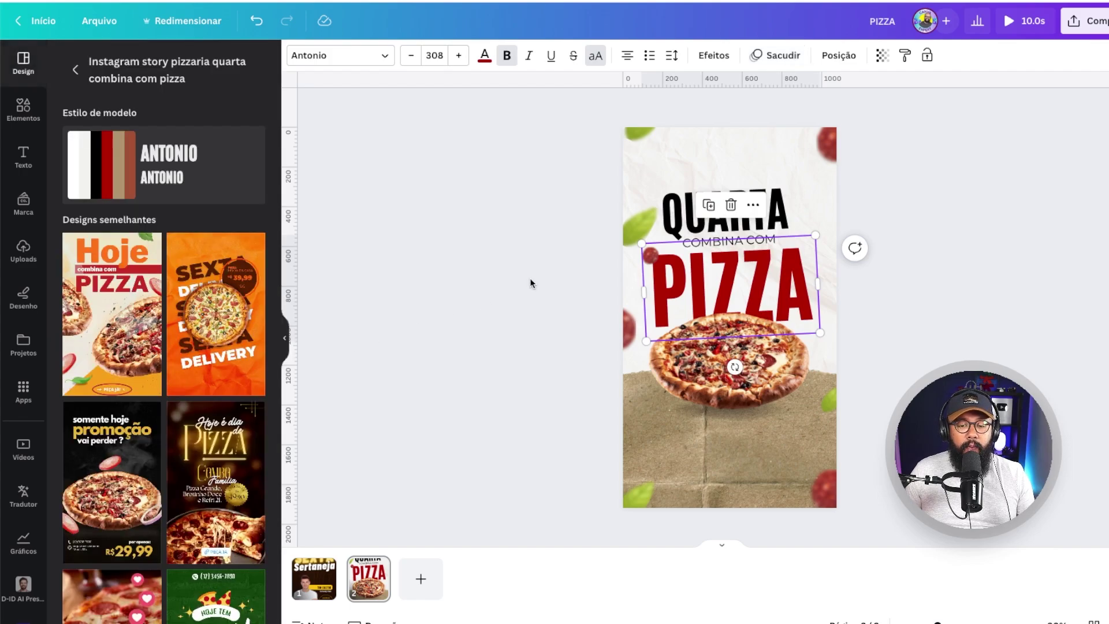
double_click(683, 335)
left_click(672, 391)
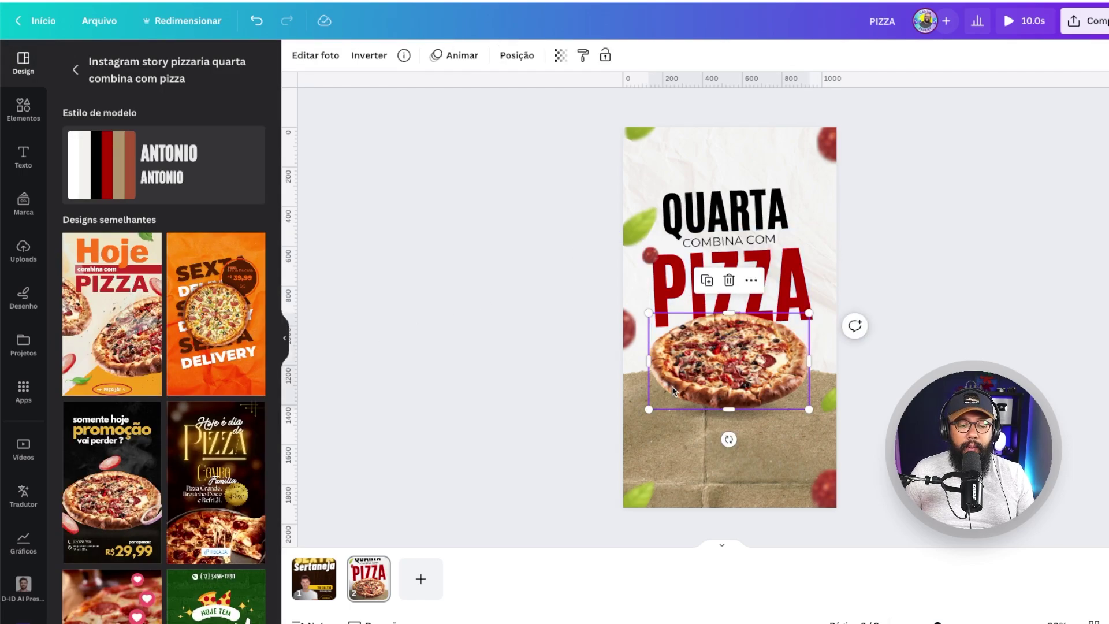
left_click(523, 326)
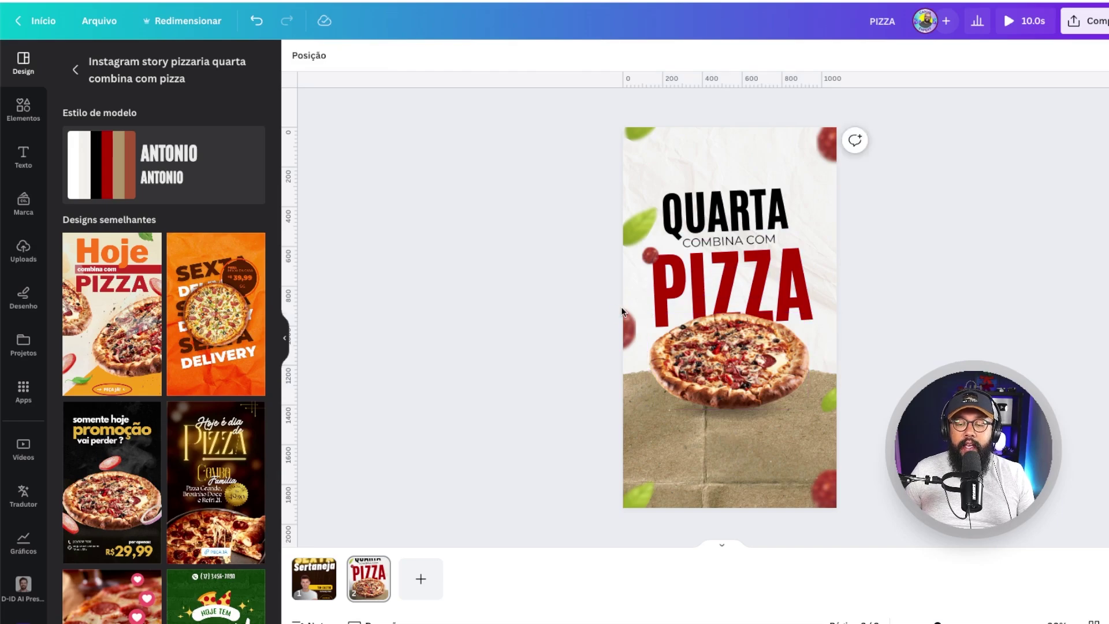
scroll(624, 312, "up", 3)
scroll(835, 345, "down", 3)
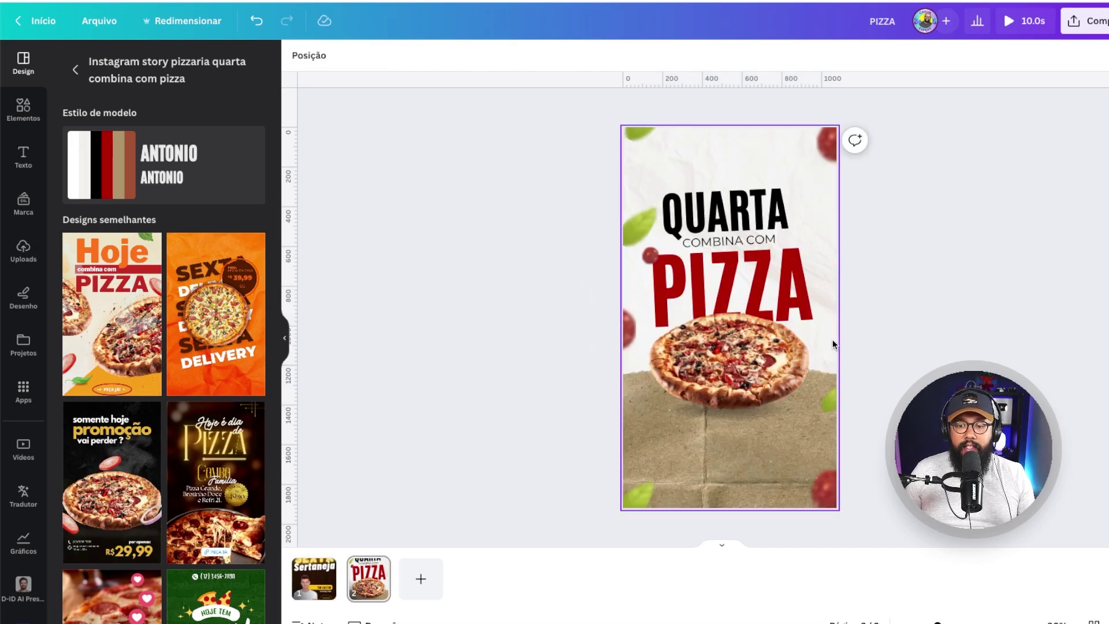
Try the Piscar motion effect on the pizza photo, then switch it to Pulsar with the intensity at about four fifths.
left_click(733, 375)
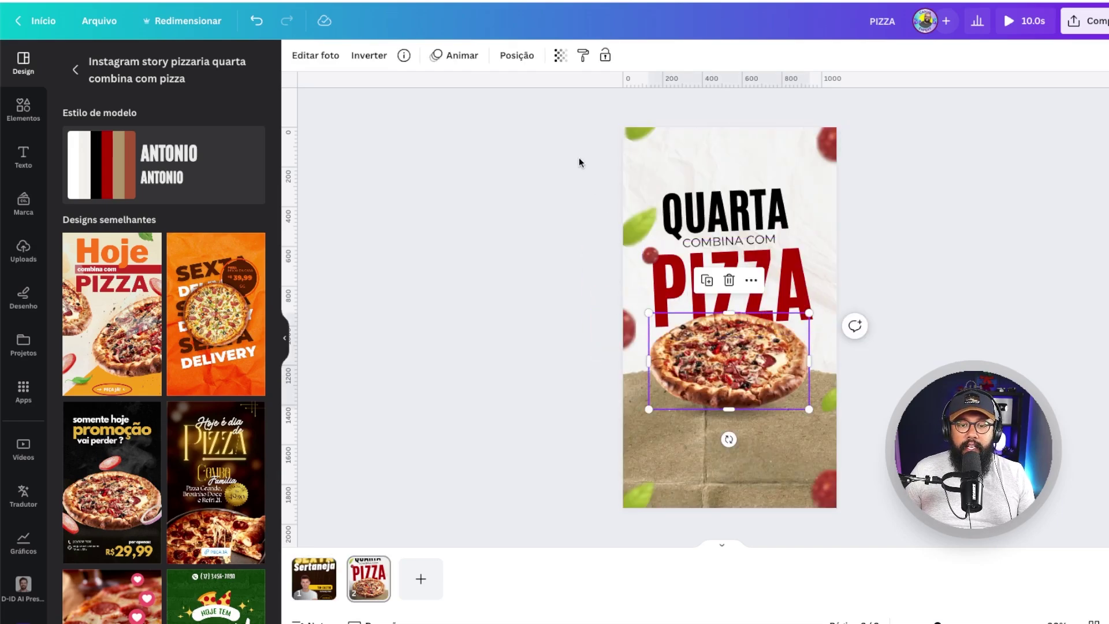
left_click(451, 57)
scroll(173, 346, "down", 7)
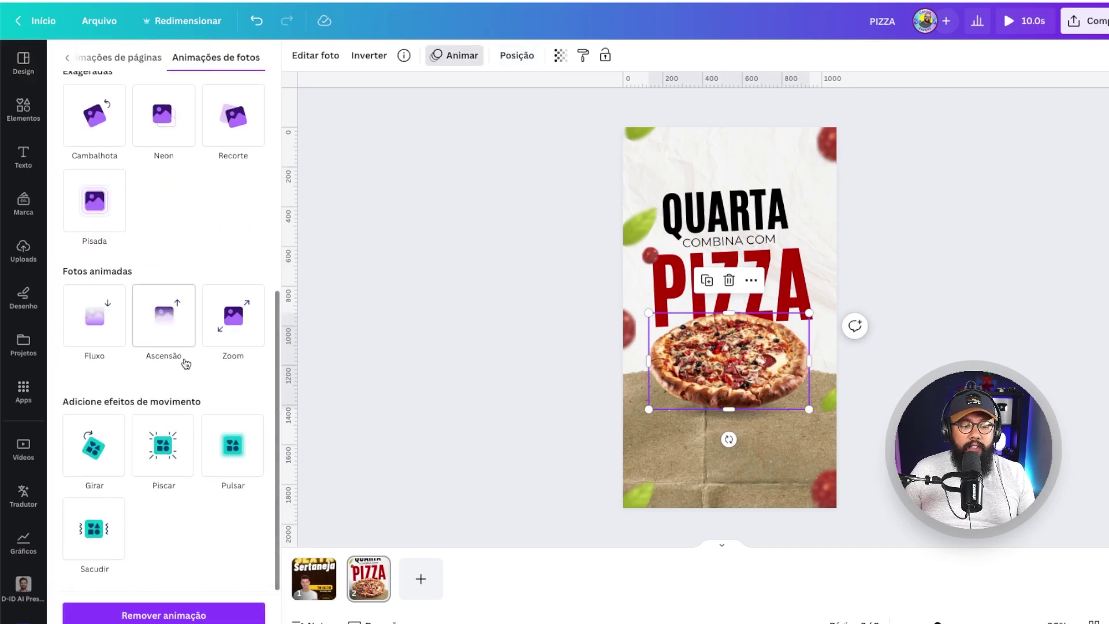
left_click(170, 464)
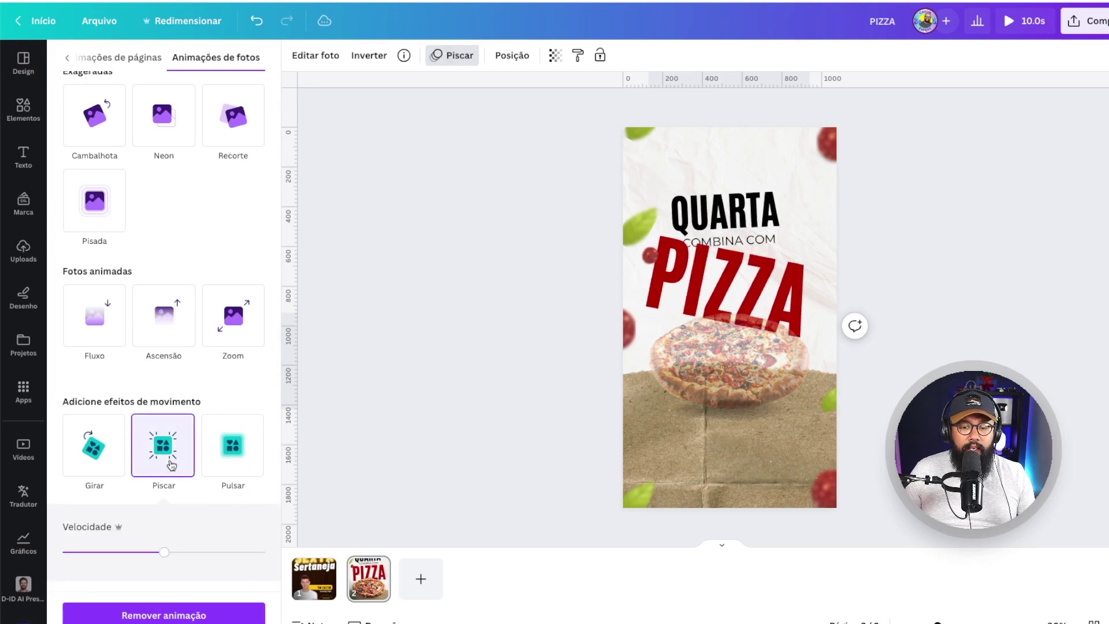
scroll(211, 445, "down", 1)
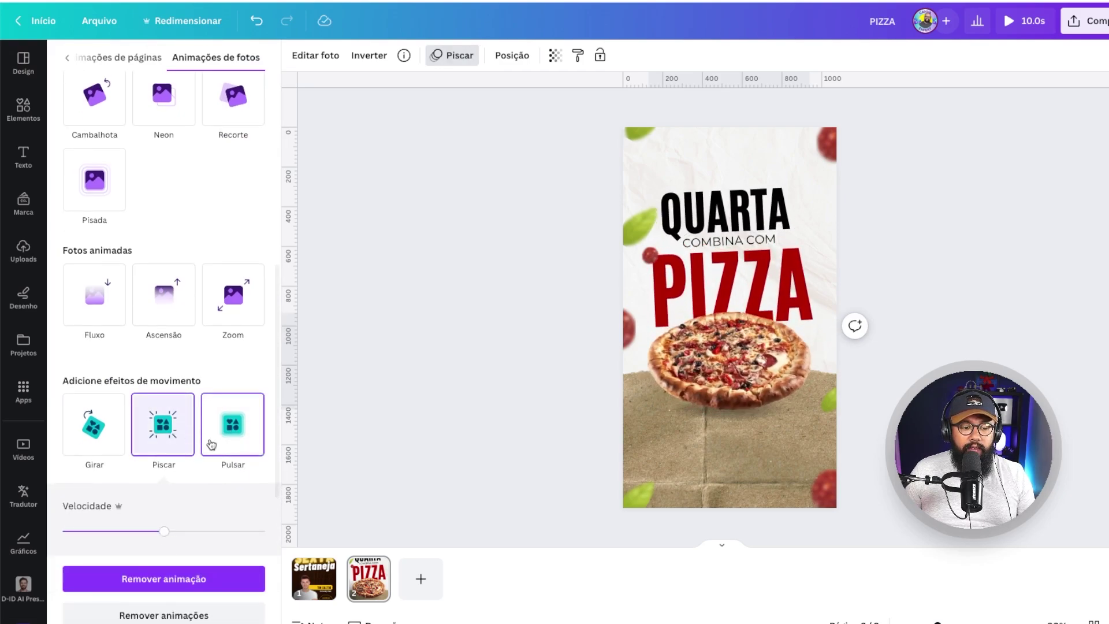
left_click(225, 456)
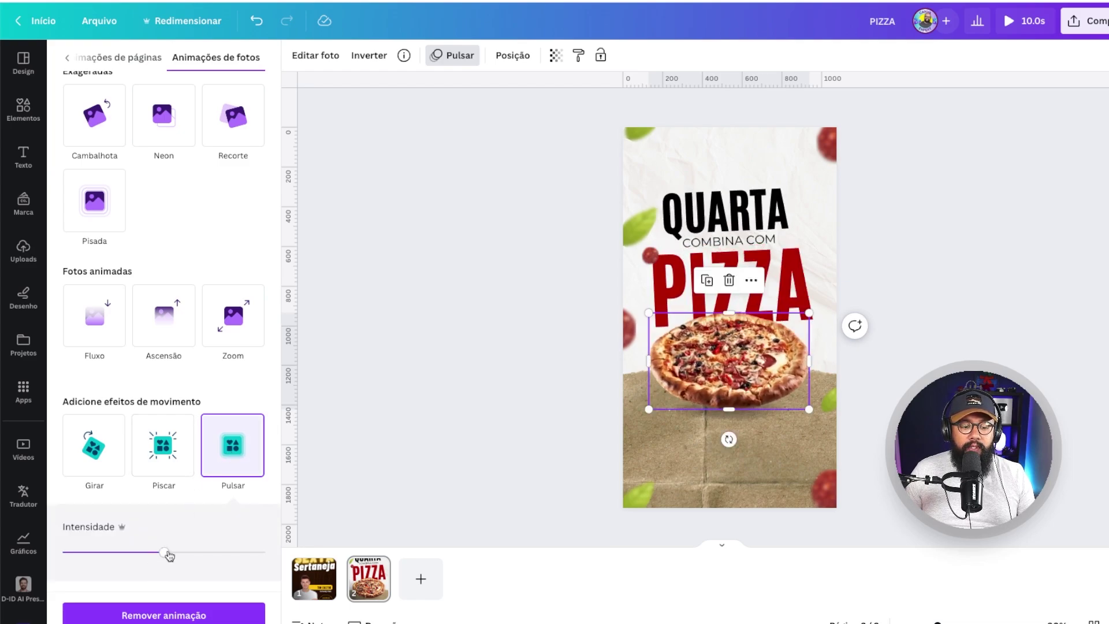
left_click_drag(169, 555, 225, 553)
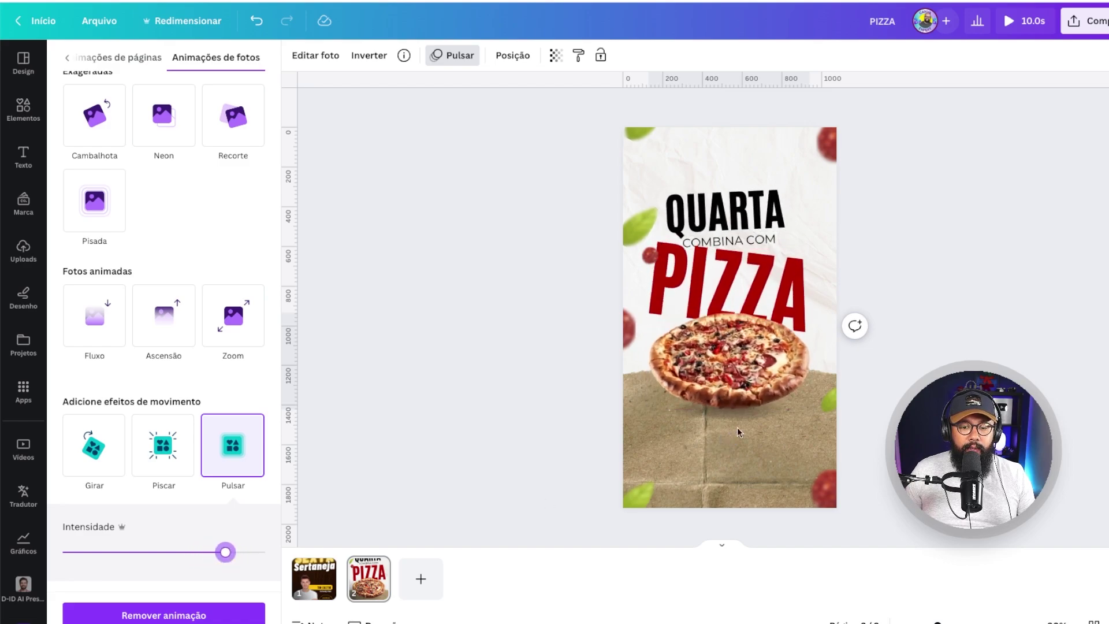
left_click_drag(592, 353, 639, 323)
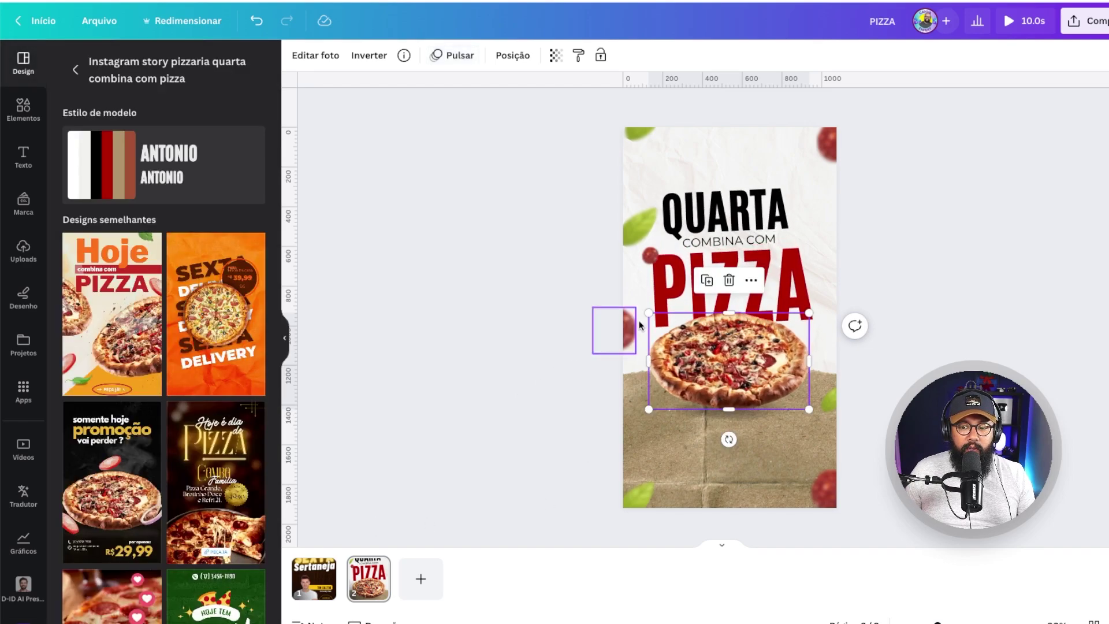
Try to remove the animation from the red "PIZZA" text.
left_click(720, 234)
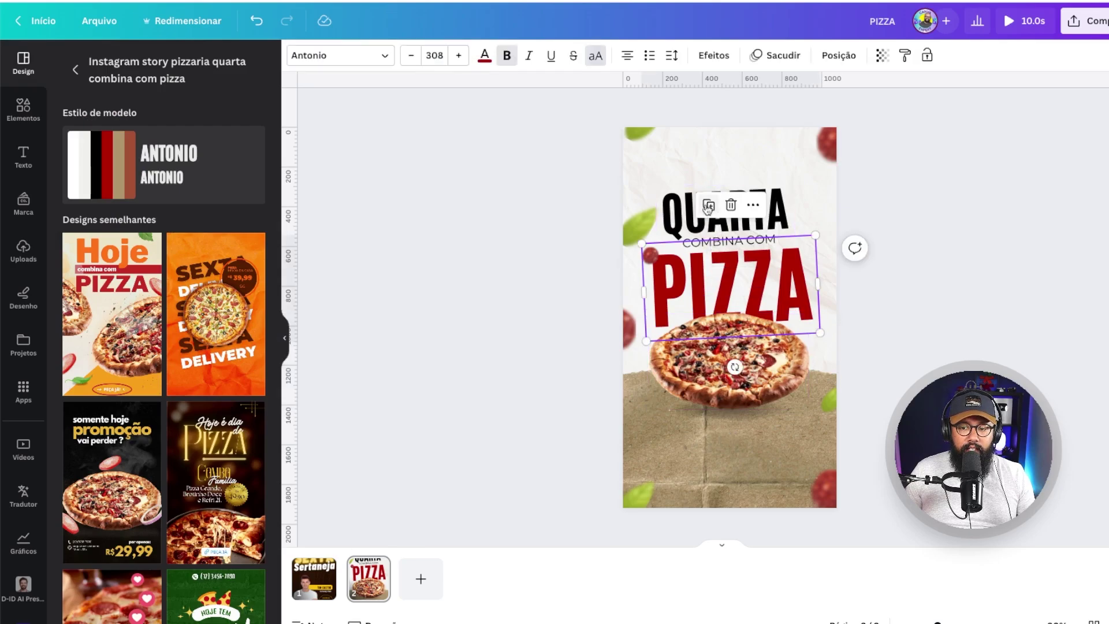
left_click(795, 57)
left_click(155, 613)
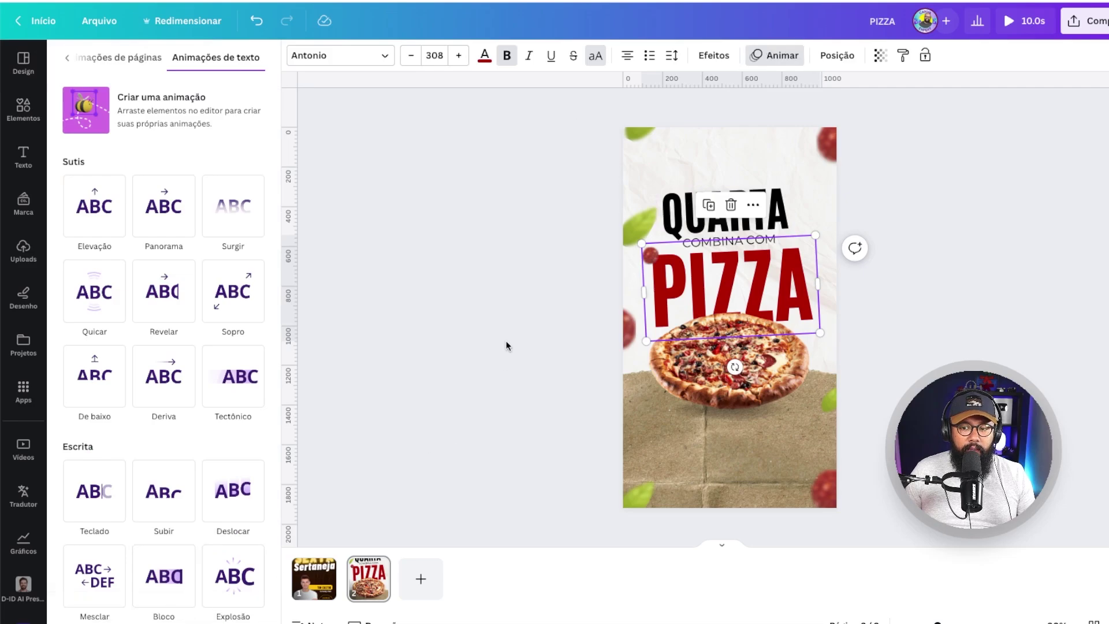
left_click(518, 301)
Preview the animated design, skip ahead to the pizza page and close the preview.
left_click(1018, 21)
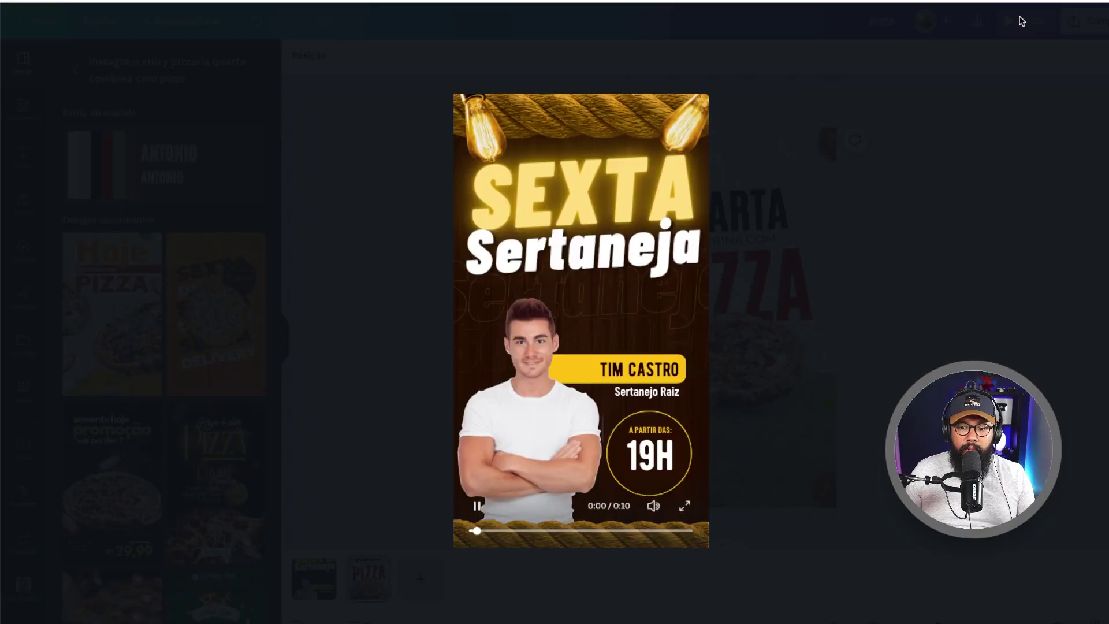
left_click_drag(513, 536, 588, 540)
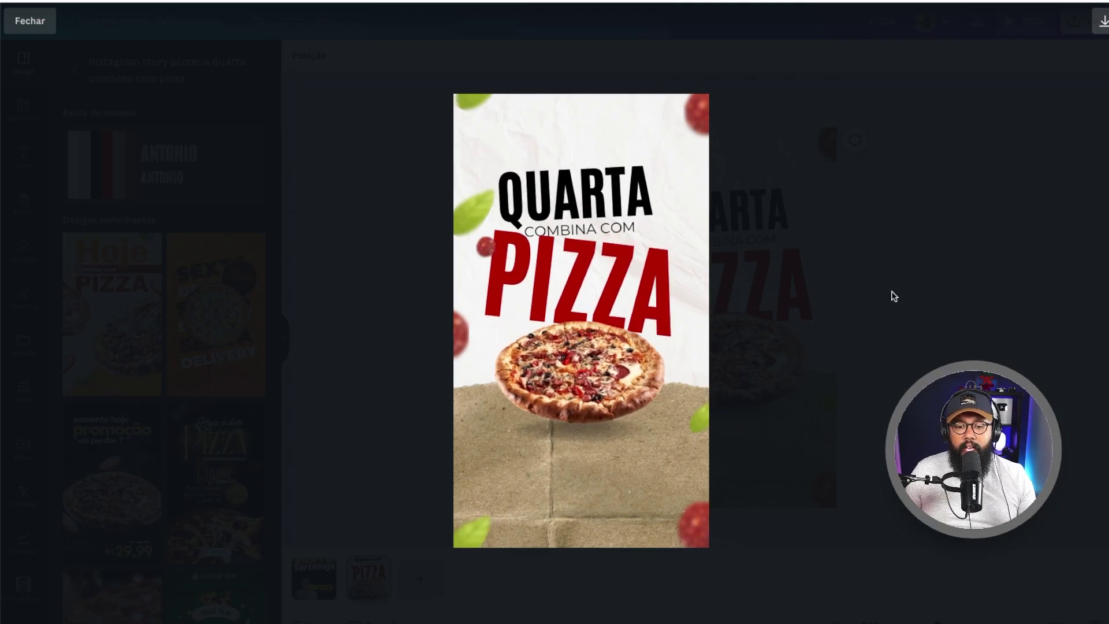
key("Escape")
Apply the Girar motion effect to the blurred red slice in the page's upper-right corner, clockwise at nearly maximum speed.
left_click(701, 172)
left_click(825, 142)
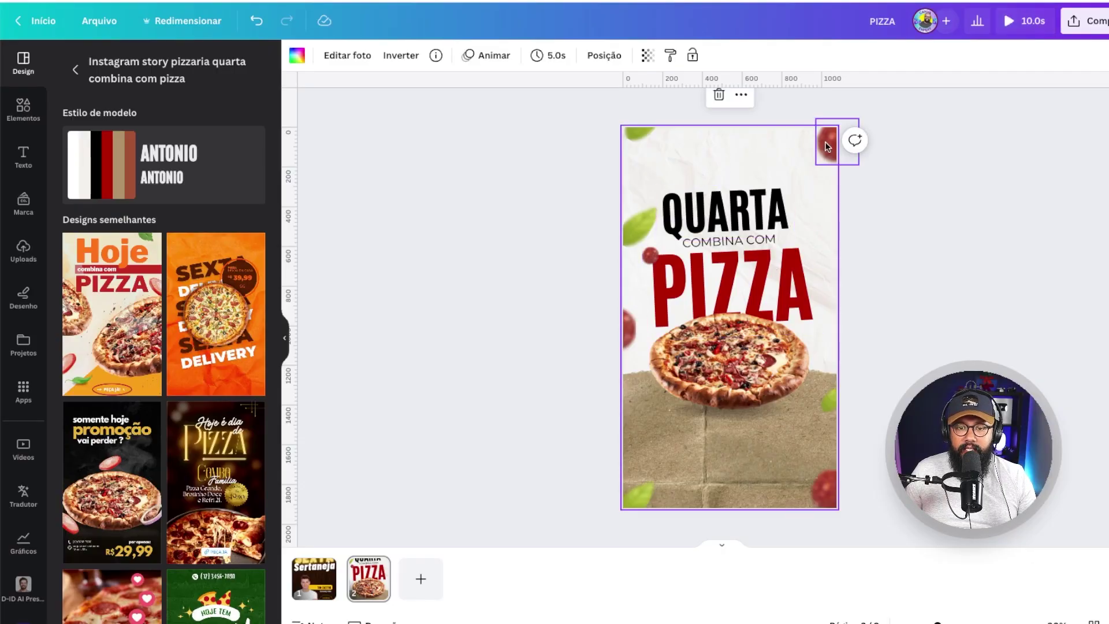
left_click(517, 56)
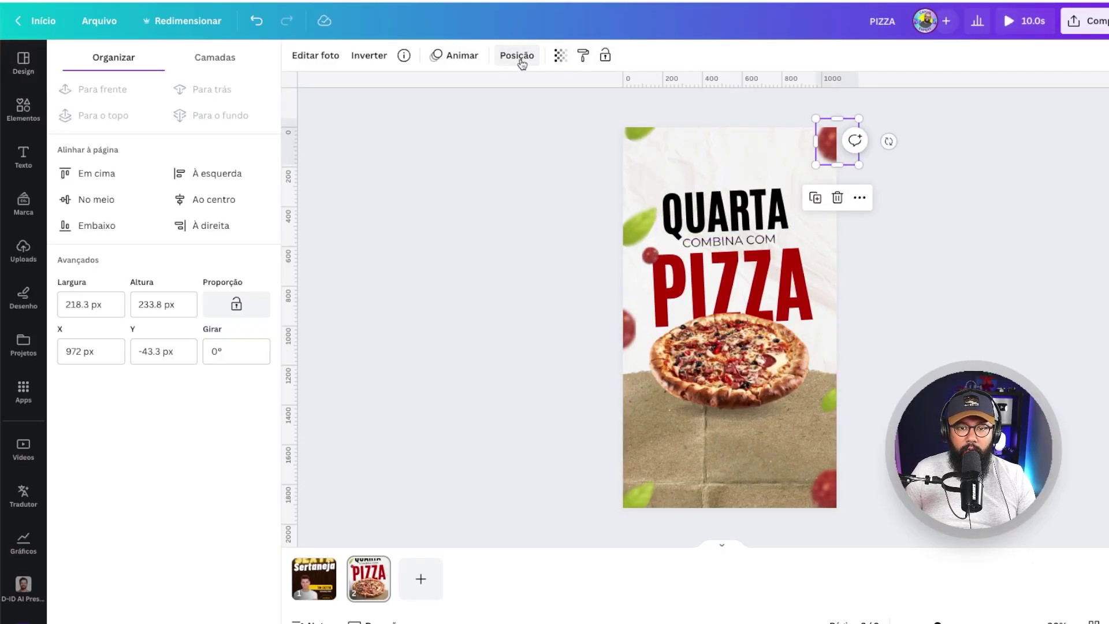
left_click(462, 61)
scroll(144, 439, "down", 6)
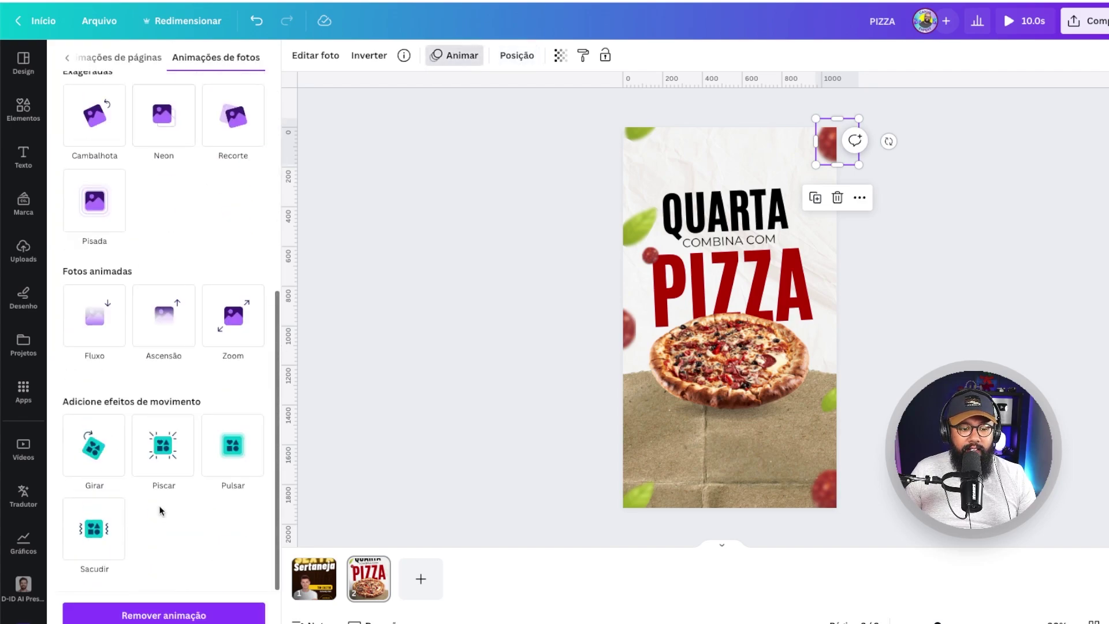
left_click(93, 446)
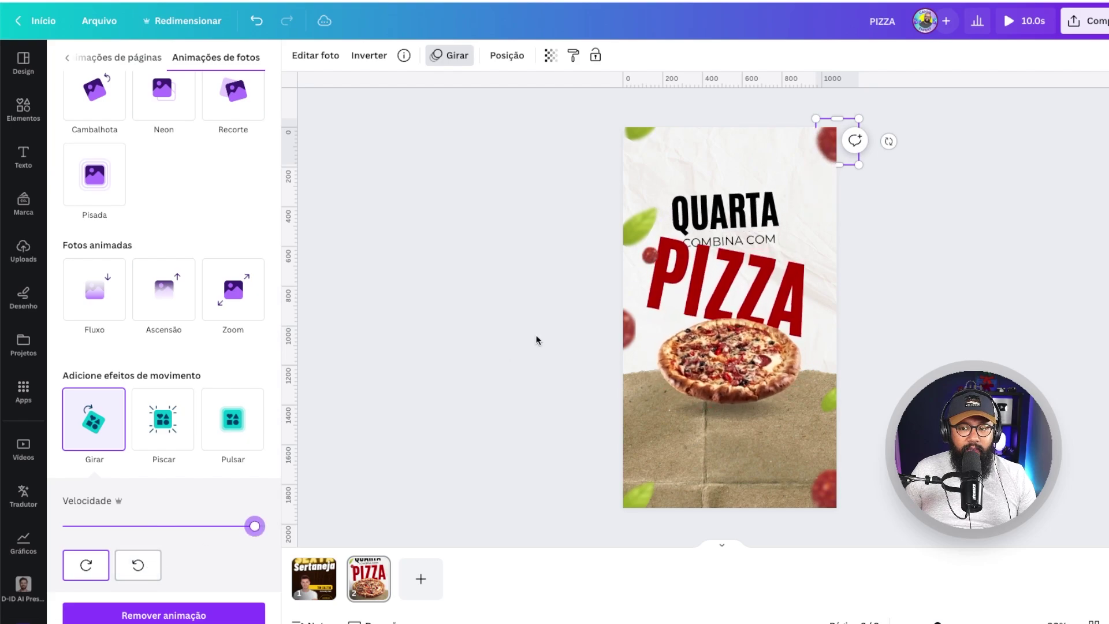
left_click(819, 152)
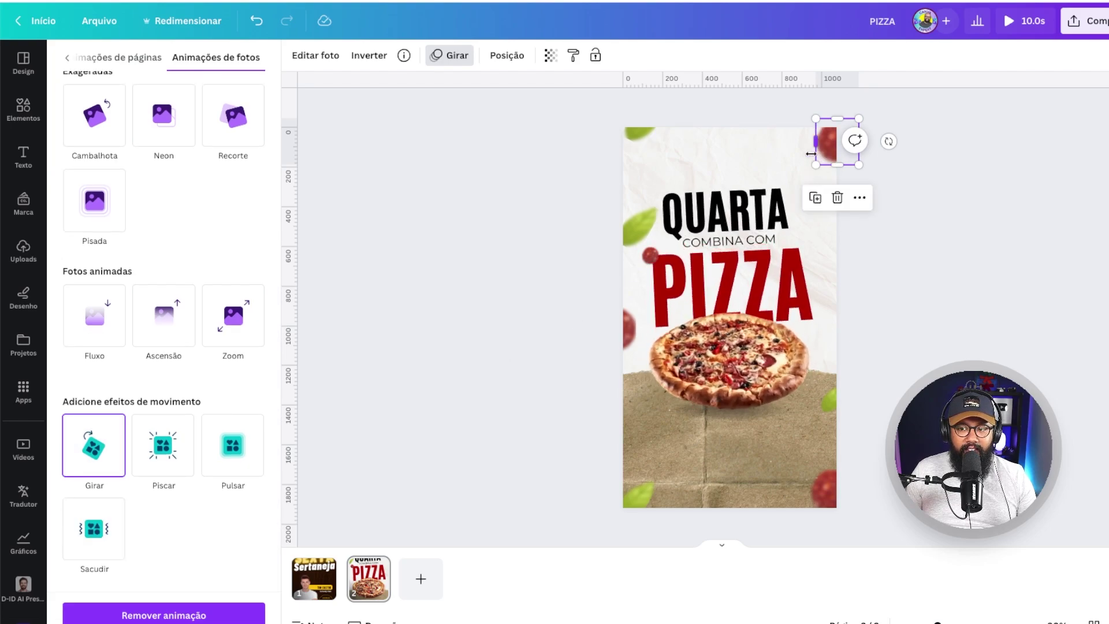
key("Escape")
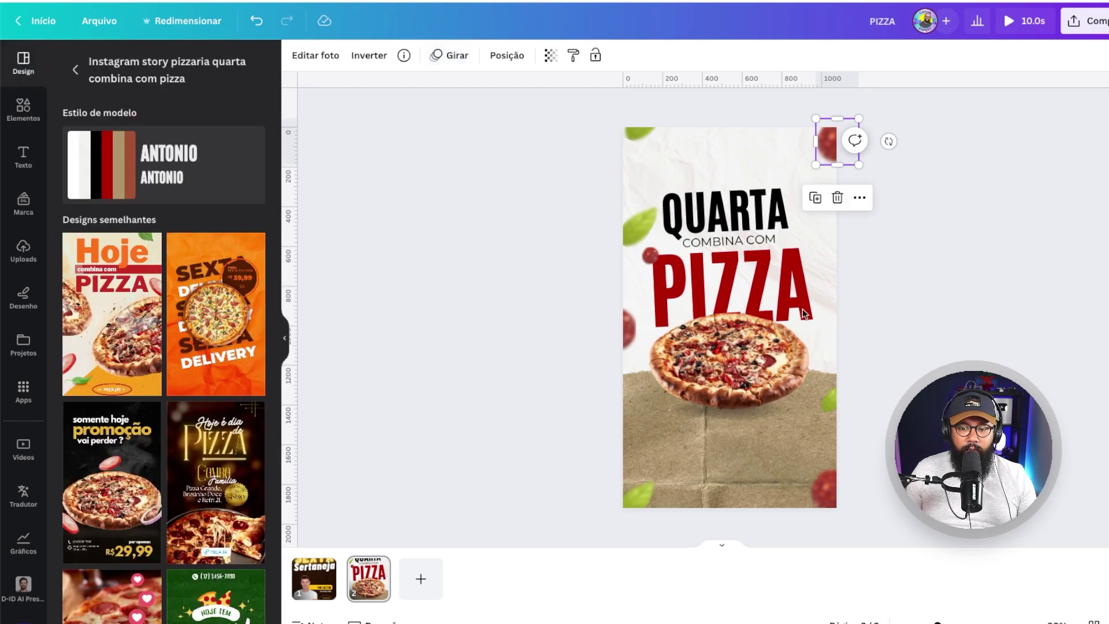
Delete the blurred red slice at the page's left edge and put a copy of the upper-right Girar slice there.
left_click(904, 342)
left_click(628, 334)
key("Delete")
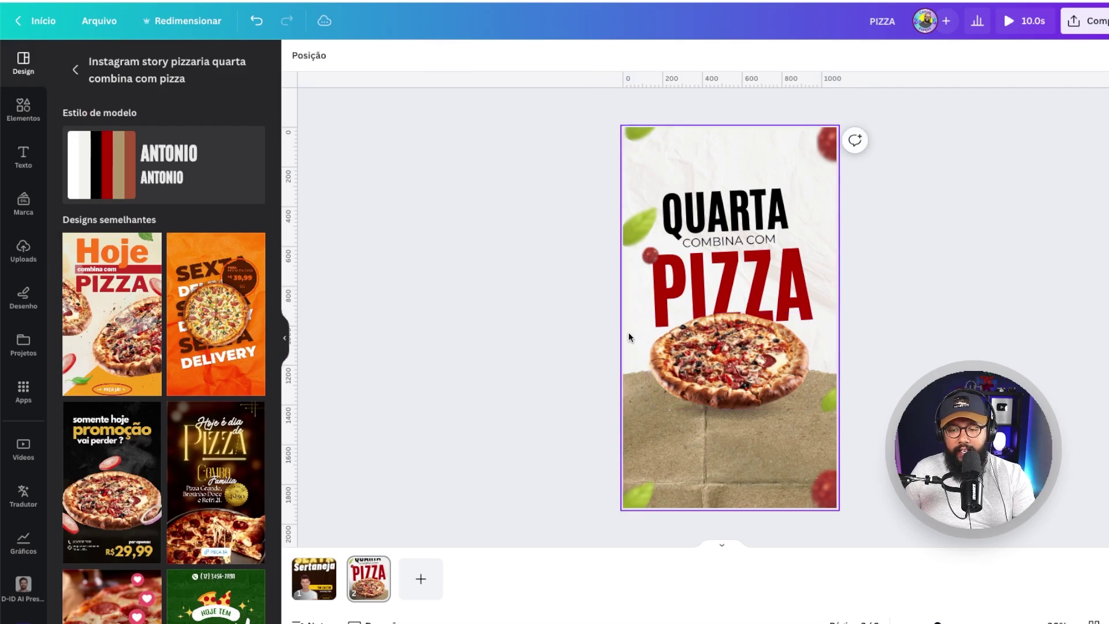
left_click(828, 147)
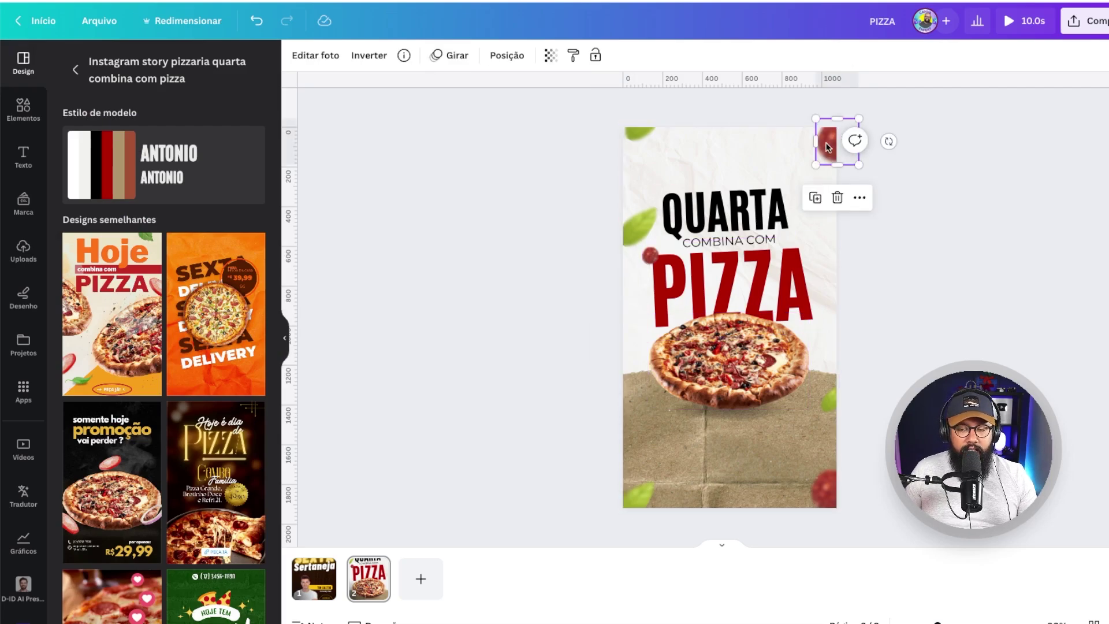
left_click_drag(827, 146, 603, 347)
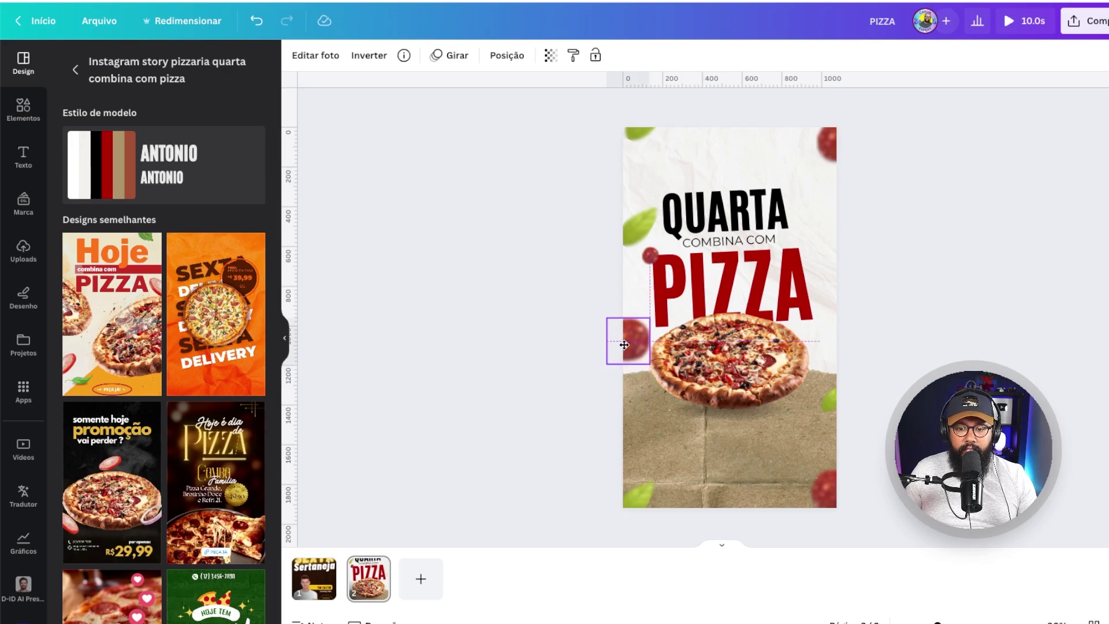
left_click(622, 347)
left_click_drag(623, 347, 616, 346)
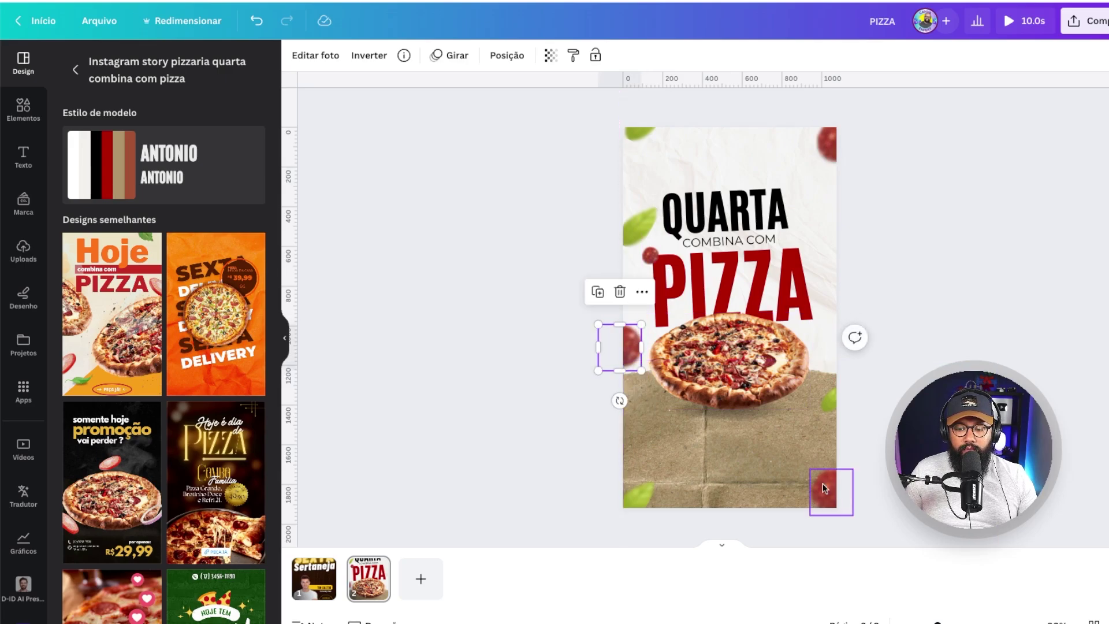
Replace the blurred red slice in the page's lower-right corner with another copy of the Girar slice.
left_click(823, 488)
key("Delete")
key("Tab")
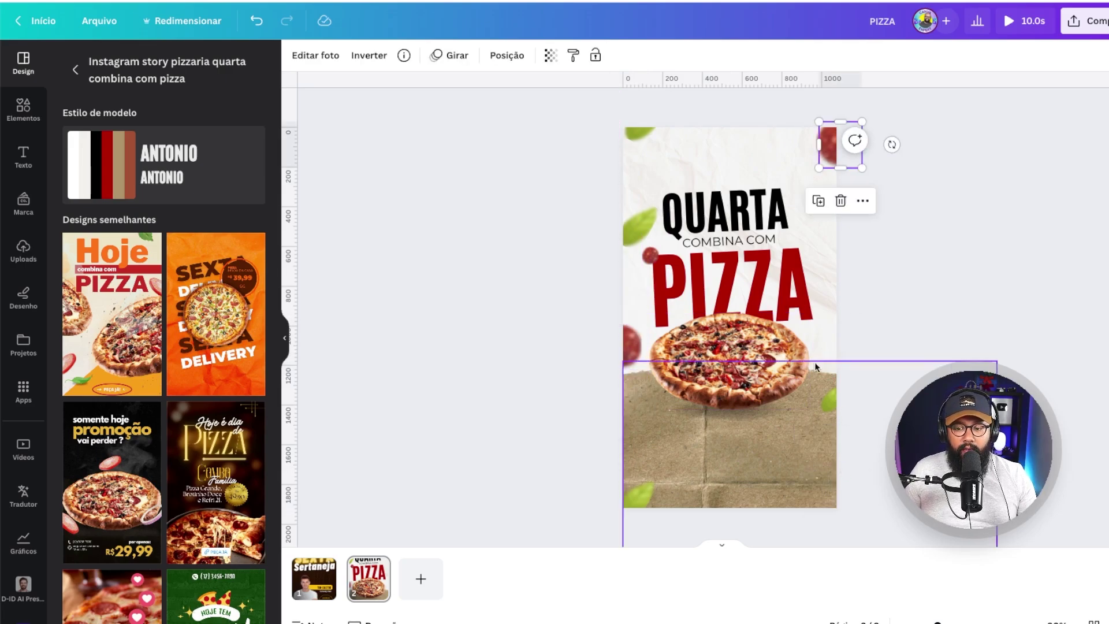
left_click_drag(842, 157, 825, 495)
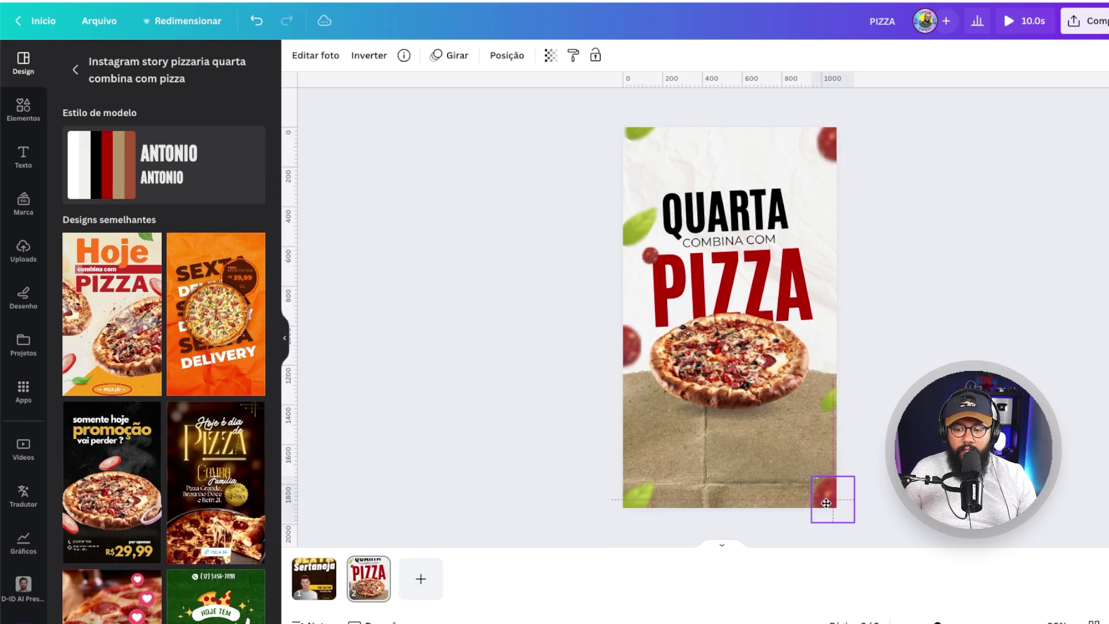
left_click(903, 376)
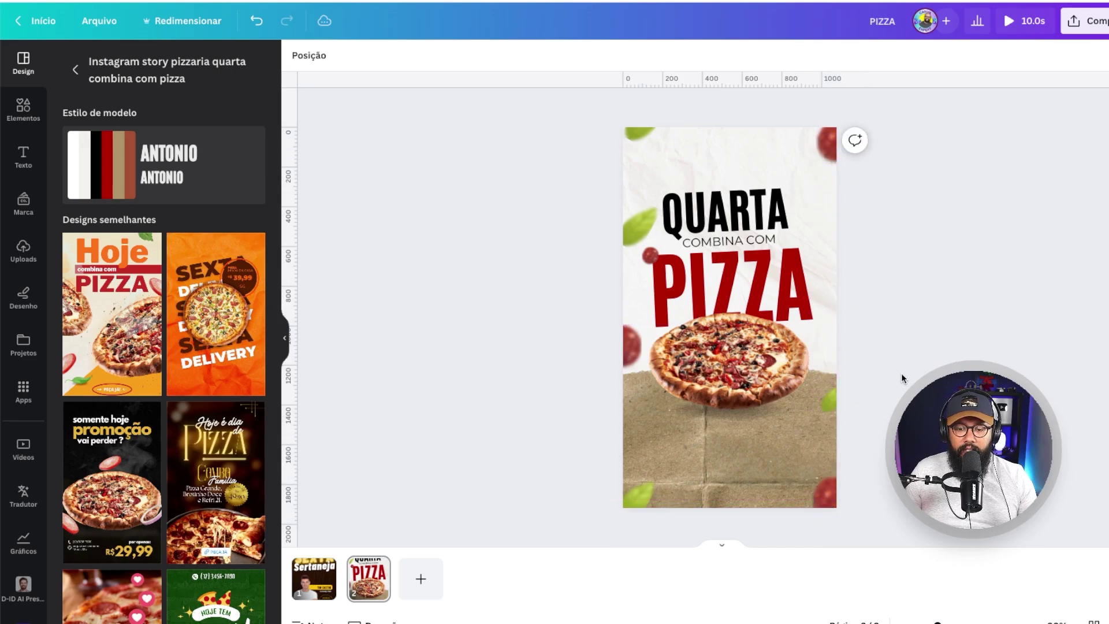
Preview the pizza page with its rotating slices and close the preview.
left_click(1034, 21)
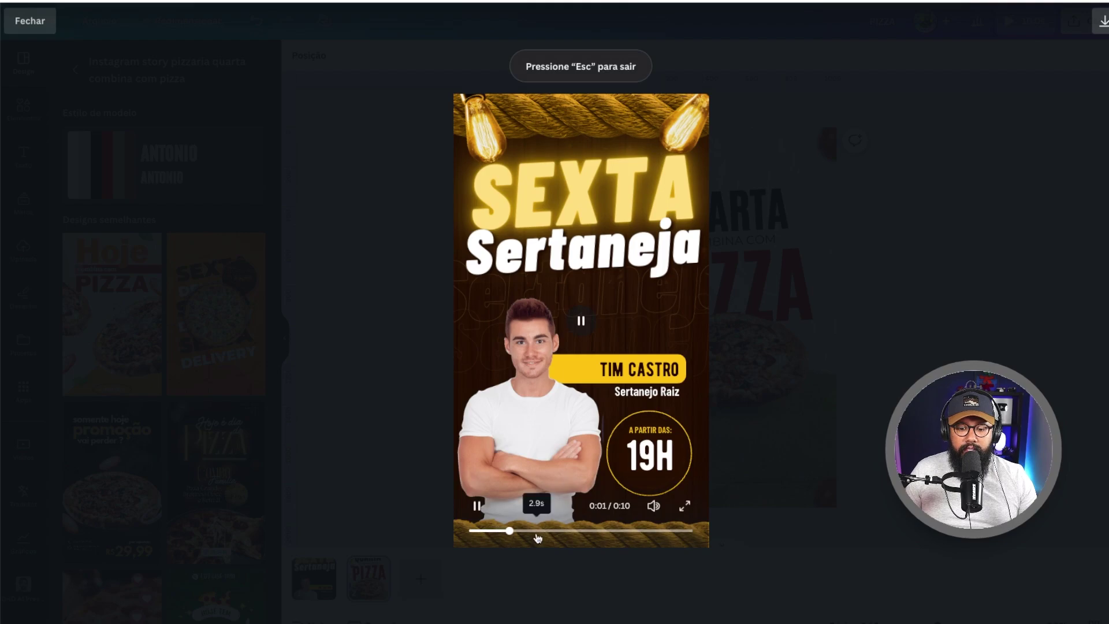
left_click_drag(560, 531, 592, 531)
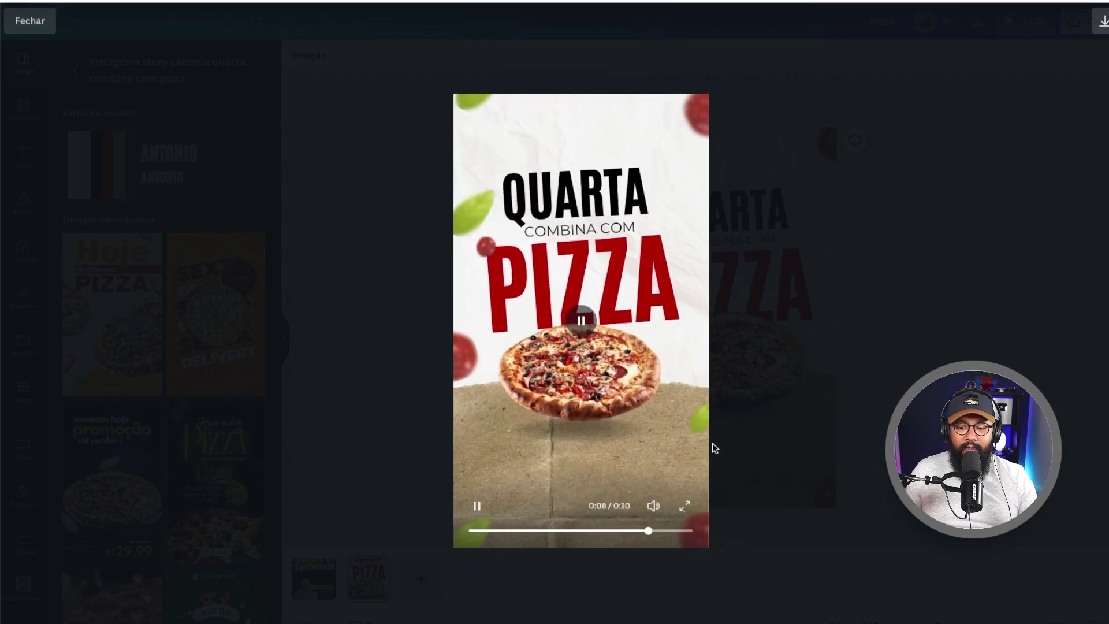
left_click(941, 192)
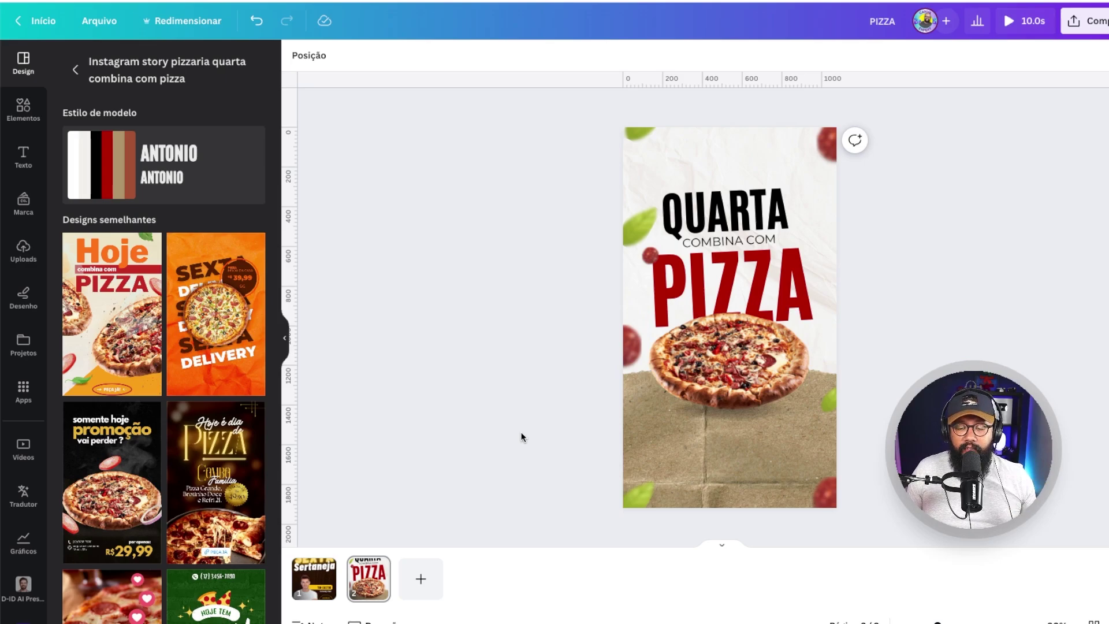
Apply the Pulsar motion effect to the yellow "SEXTA" heading on the first page.
left_click(306, 579)
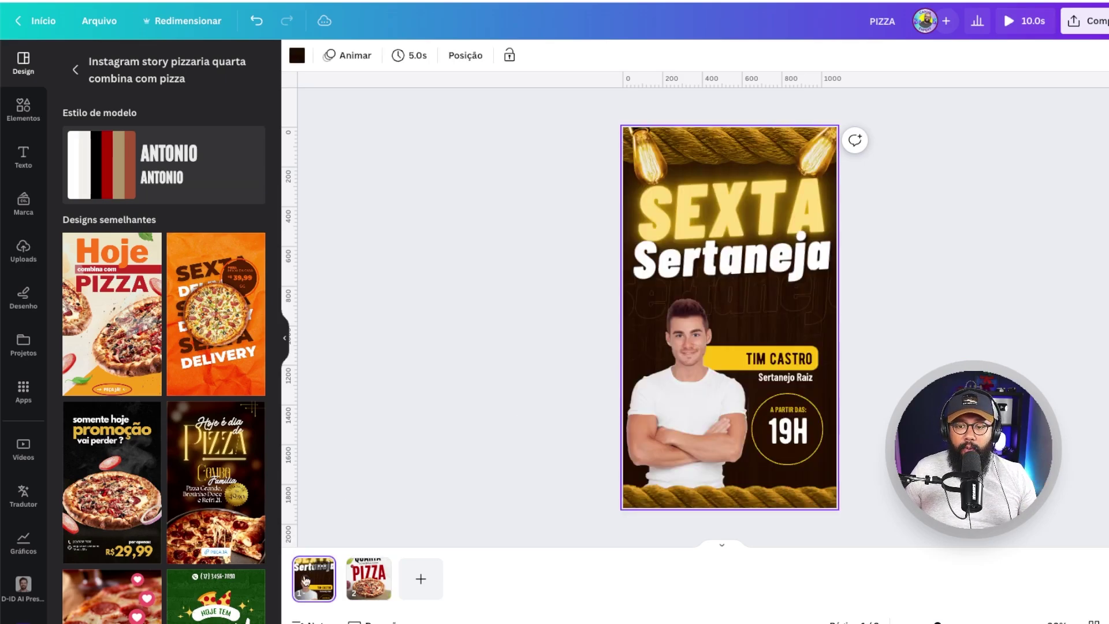
left_click(675, 280)
left_click(837, 56)
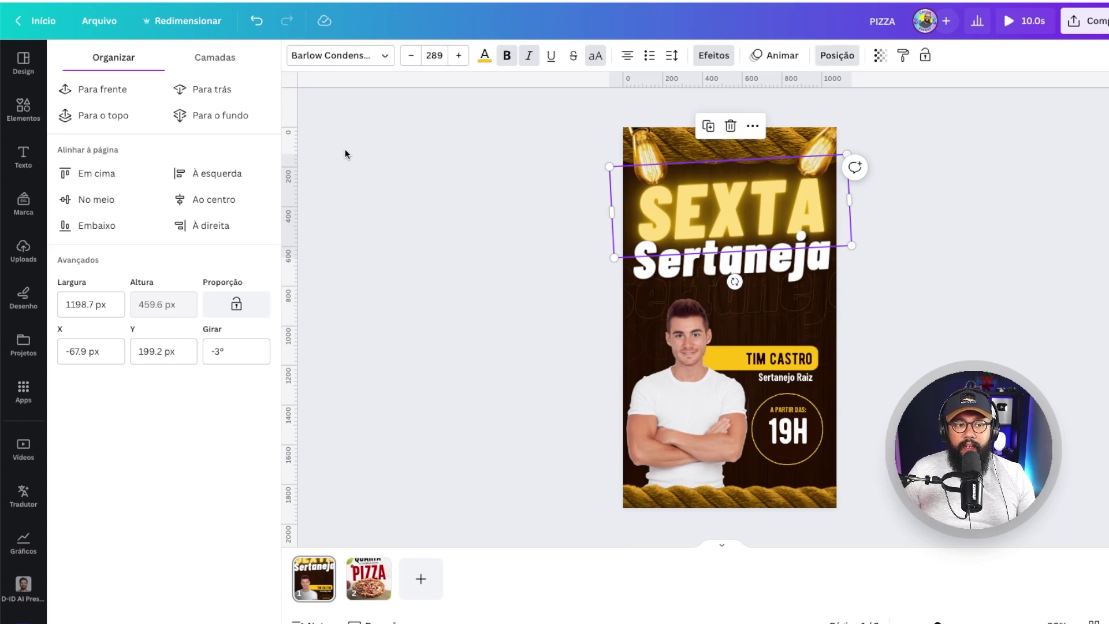
left_click(783, 56)
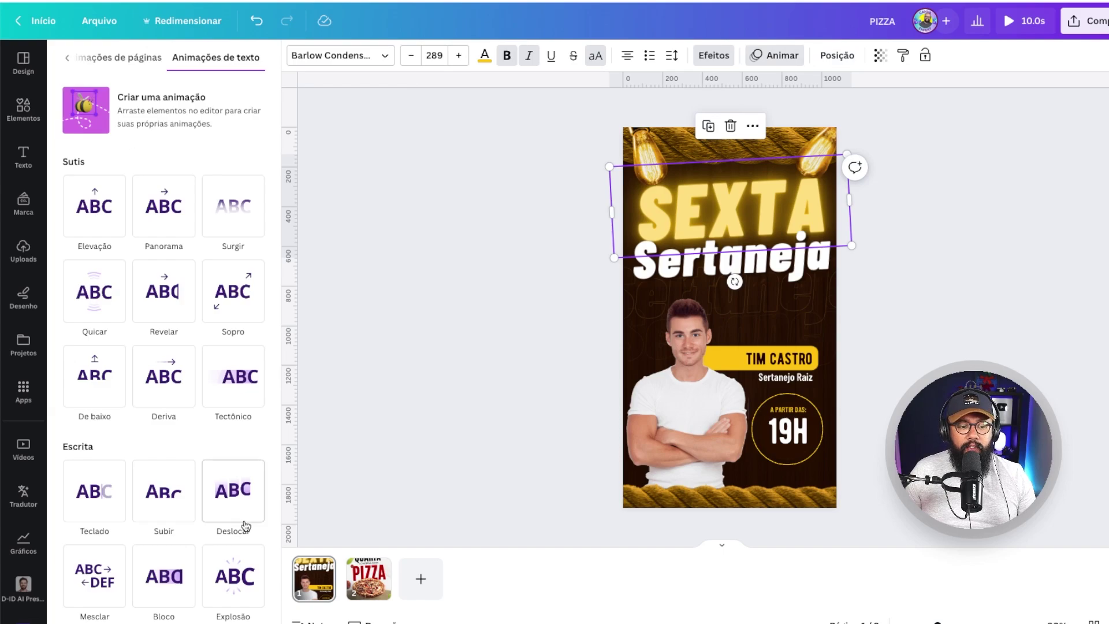
scroll(245, 520, "down", 10)
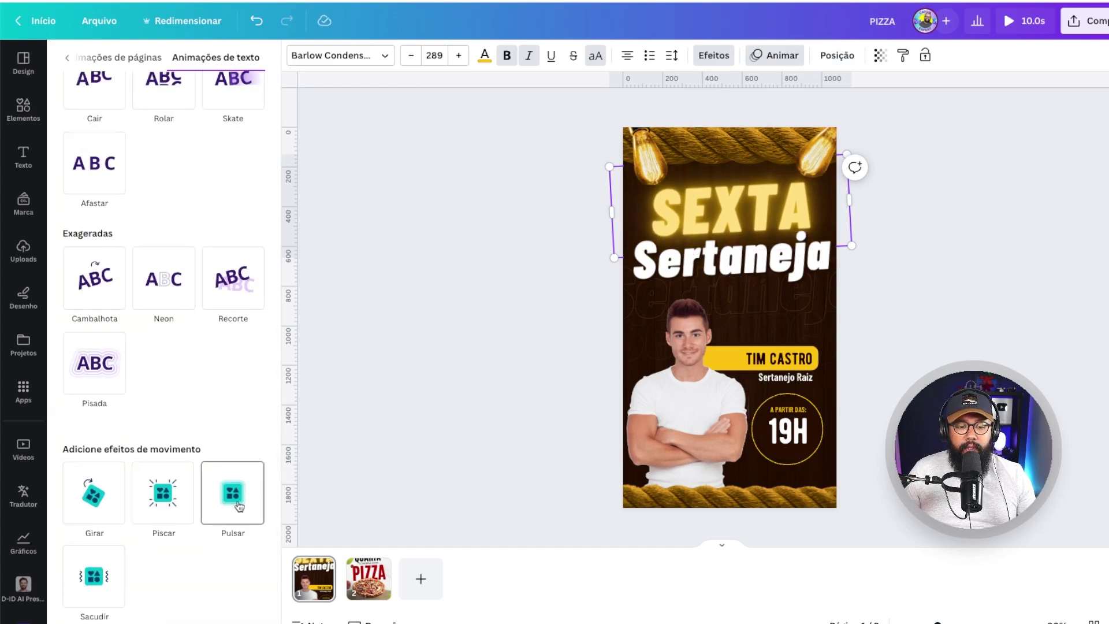
left_click(238, 506)
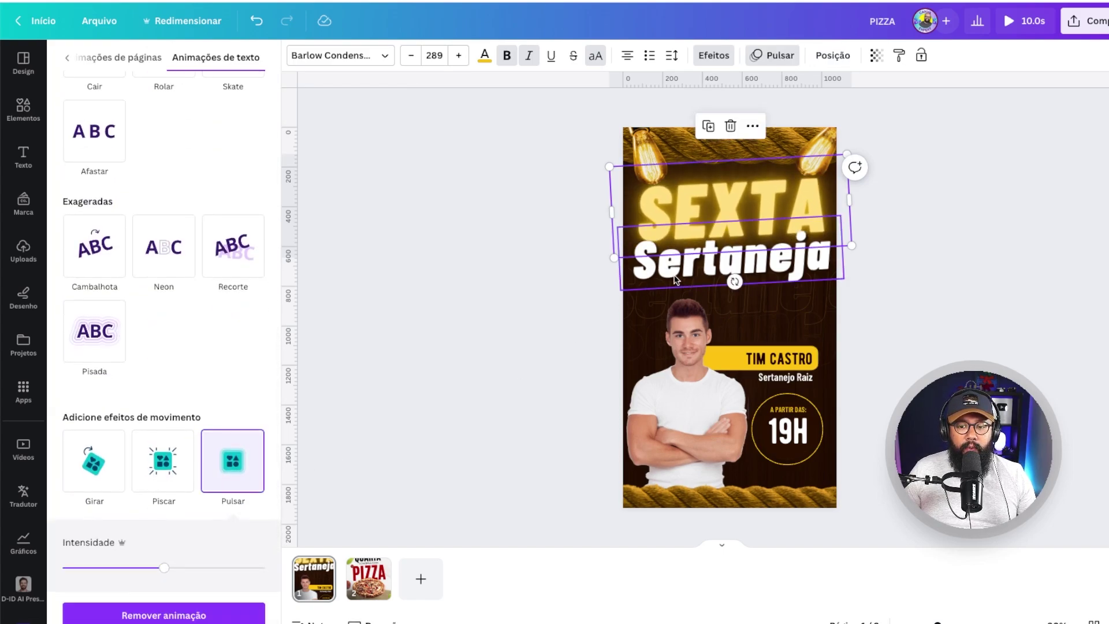
Apply the Piscar motion effect to the white "Sertaneja" text.
key("ctrl+z")
left_click(172, 473)
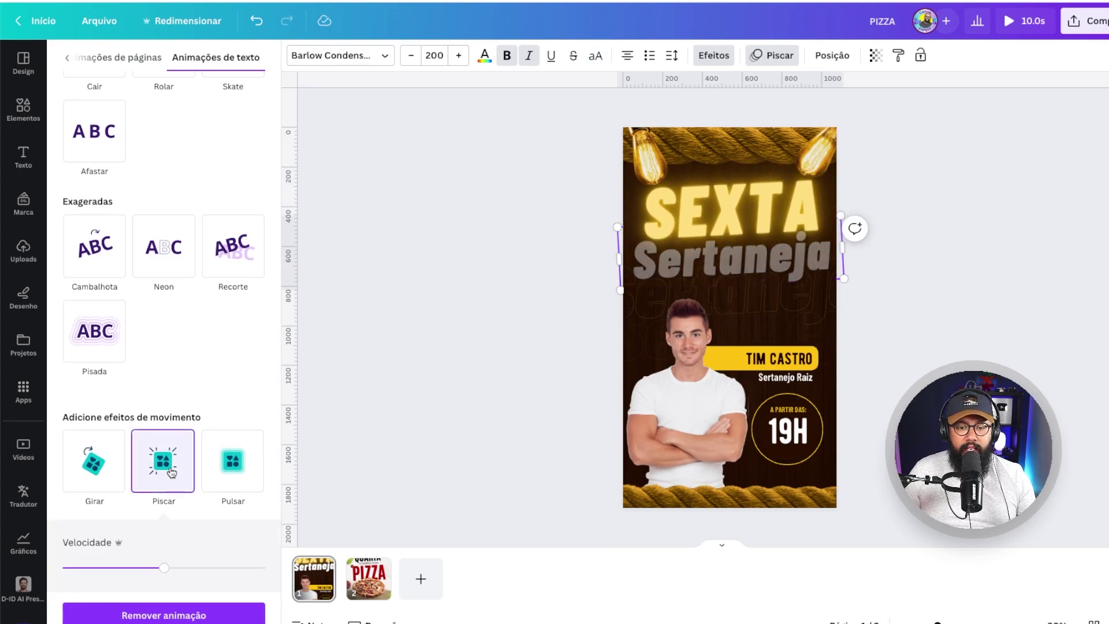
Apply the De baixo animation to the man's photo in both directions (Ambos) and lower its speed to nearly the minimum.
left_click(642, 417)
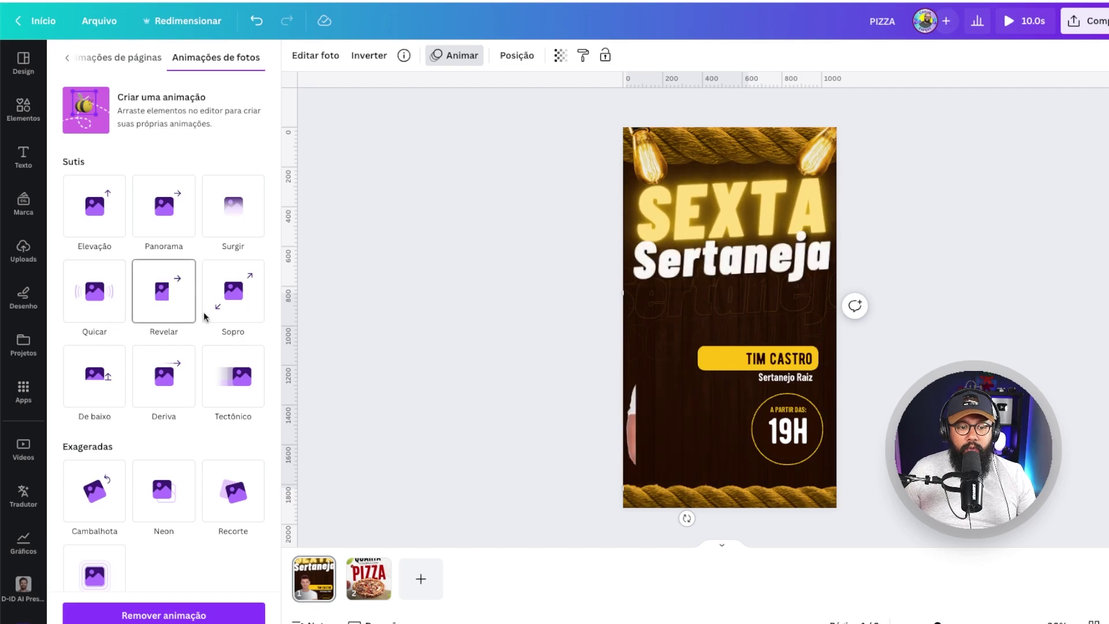
scroll(115, 404, "down", 2)
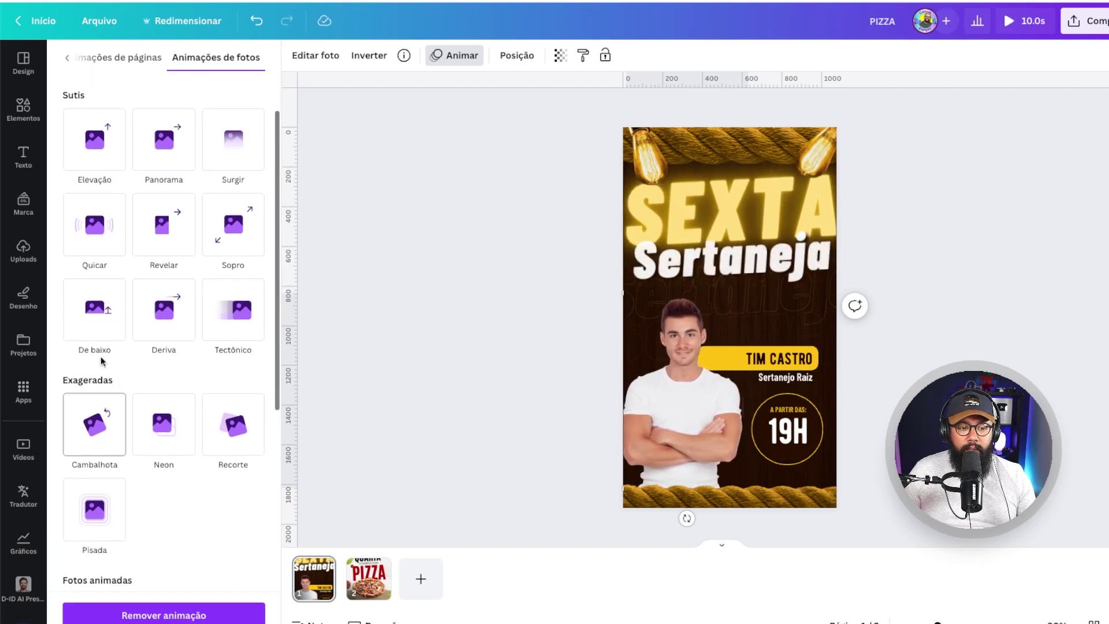
left_click(106, 323)
left_click_drag(154, 491, 223, 490)
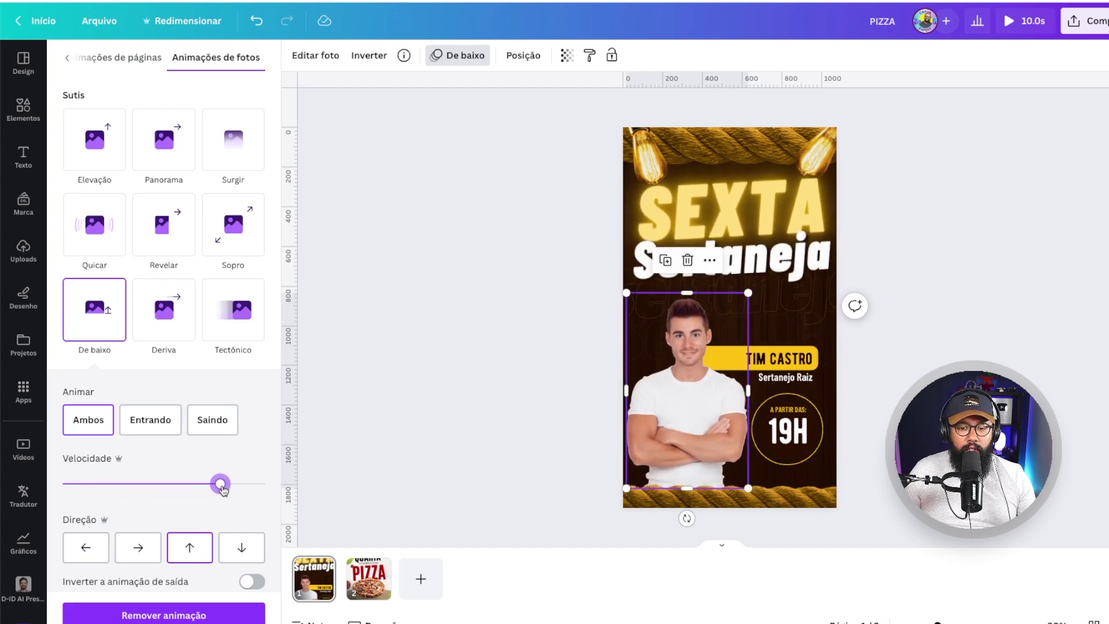
left_click_drag(90, 488, 75, 490)
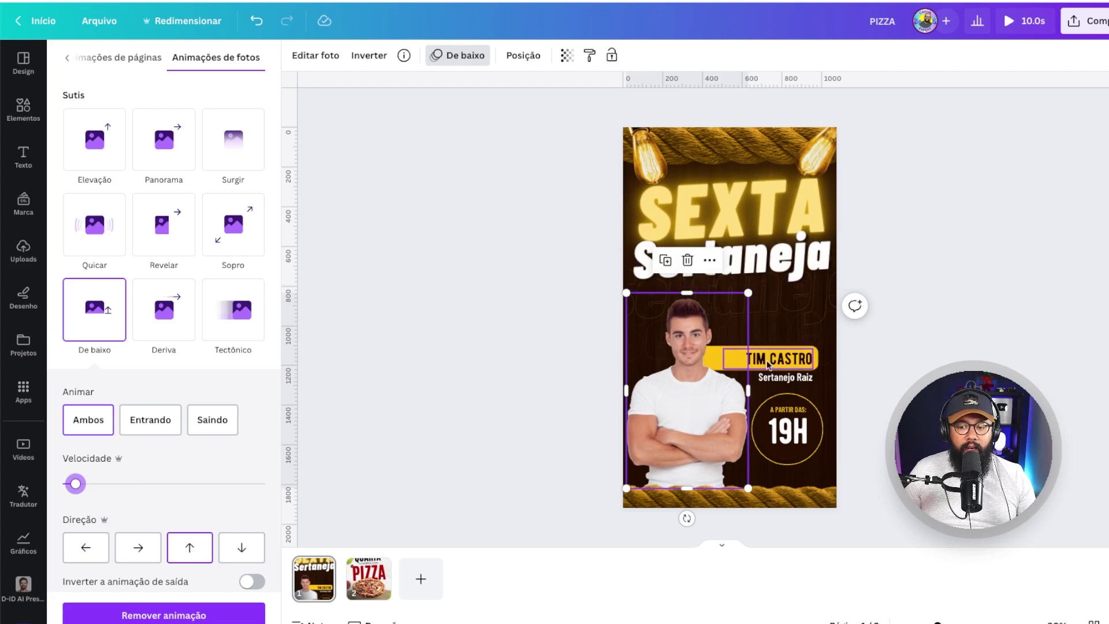
key("Escape")
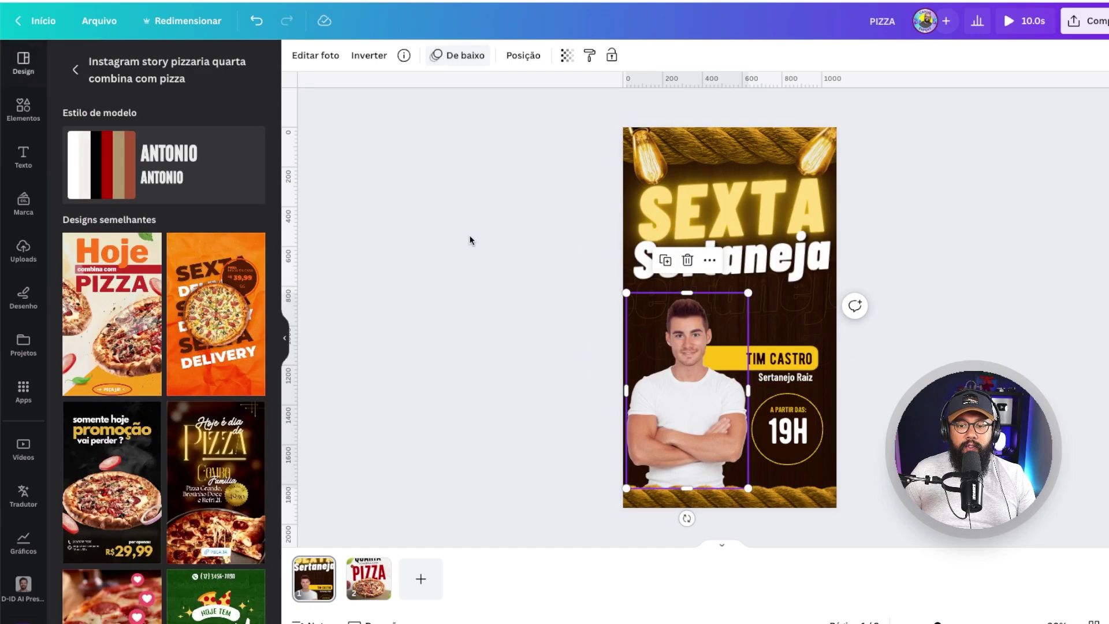
Preview the animated Sexta Sertaneja page full screen and close the preview.
left_click(1012, 22)
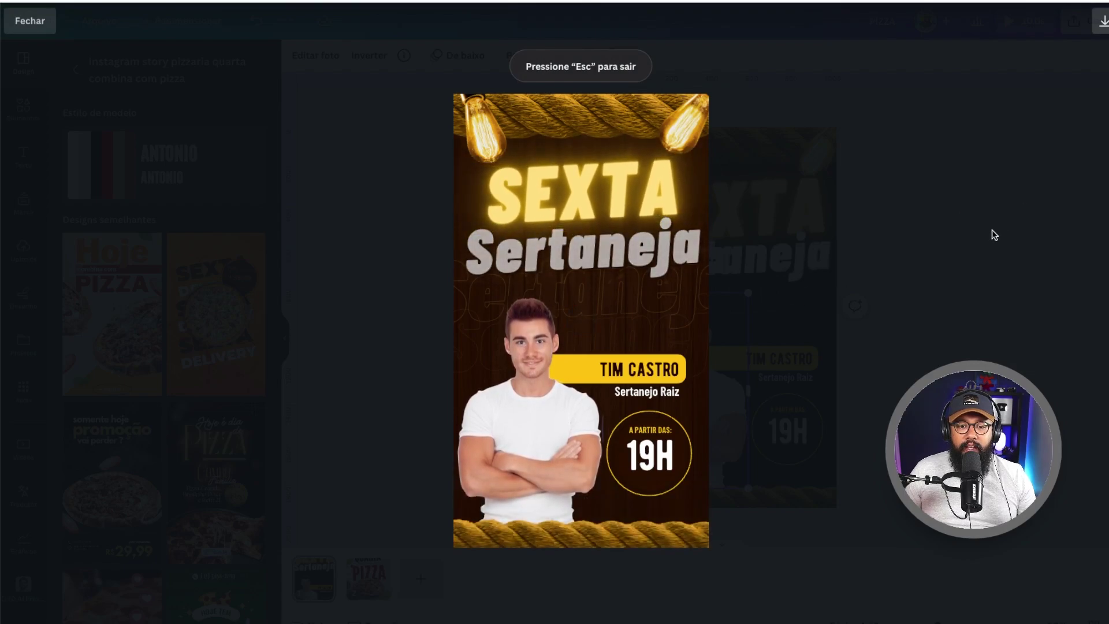
key("Escape")
left_click(728, 213)
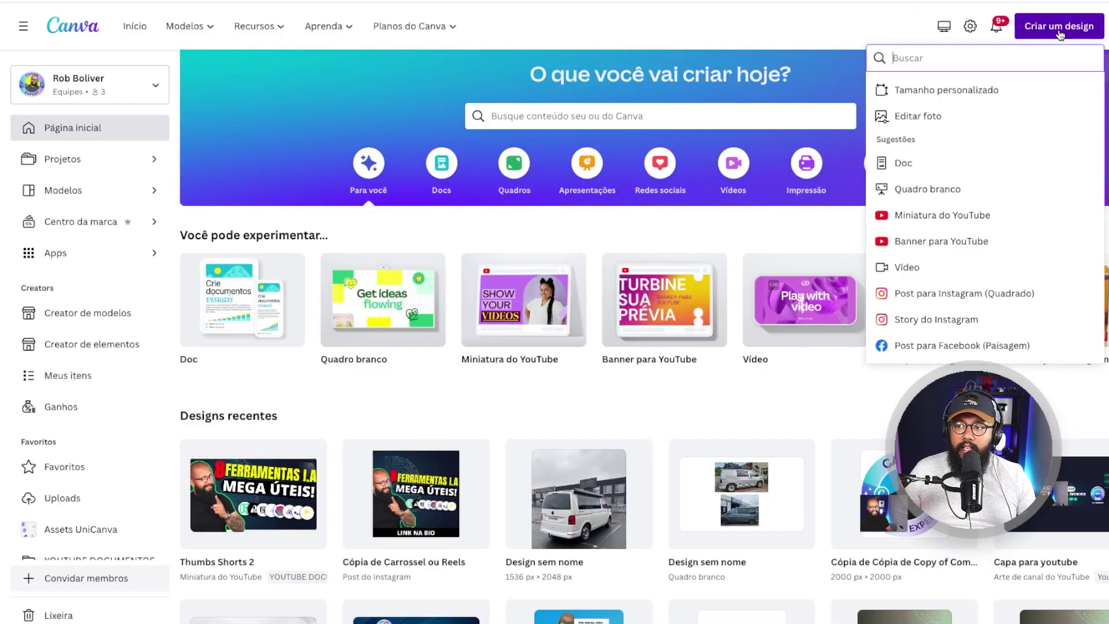
Create a new Vídeo para Reels do Instagram design, finding the format by searching for "ree".
type("ree")
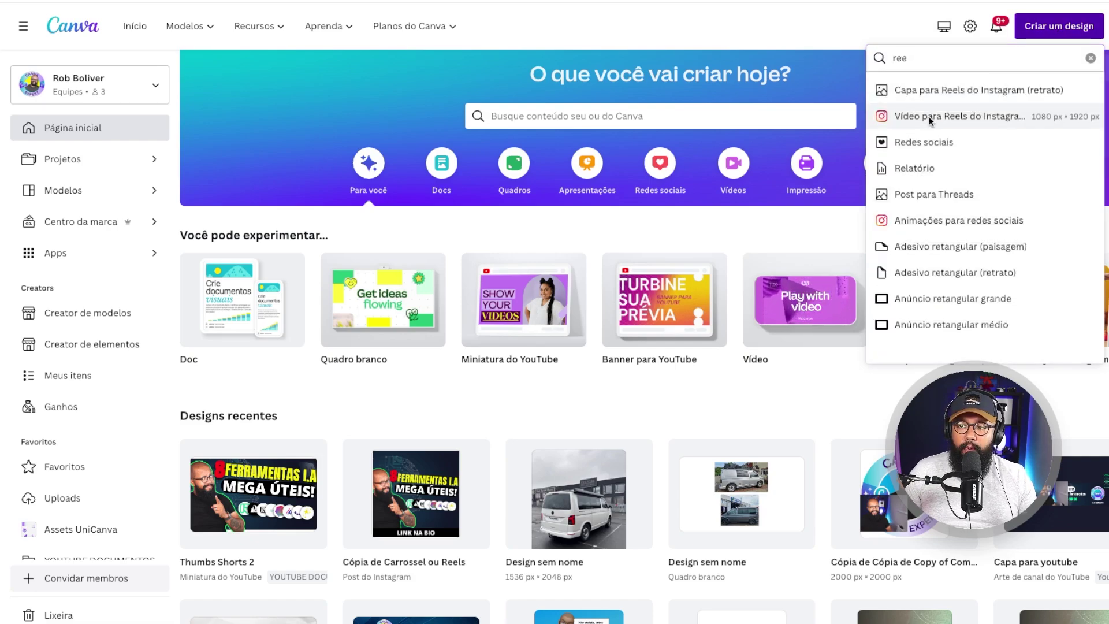
left_click(929, 117)
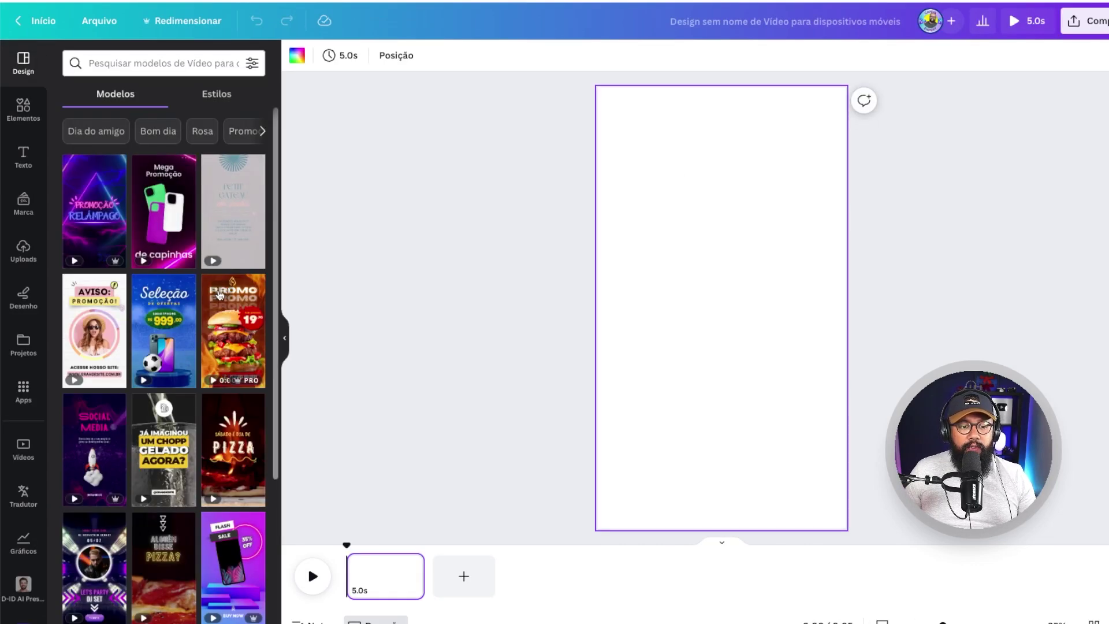
Apply the red burger "PROMO" template priced 19,90 to the blank page.
left_click(220, 295)
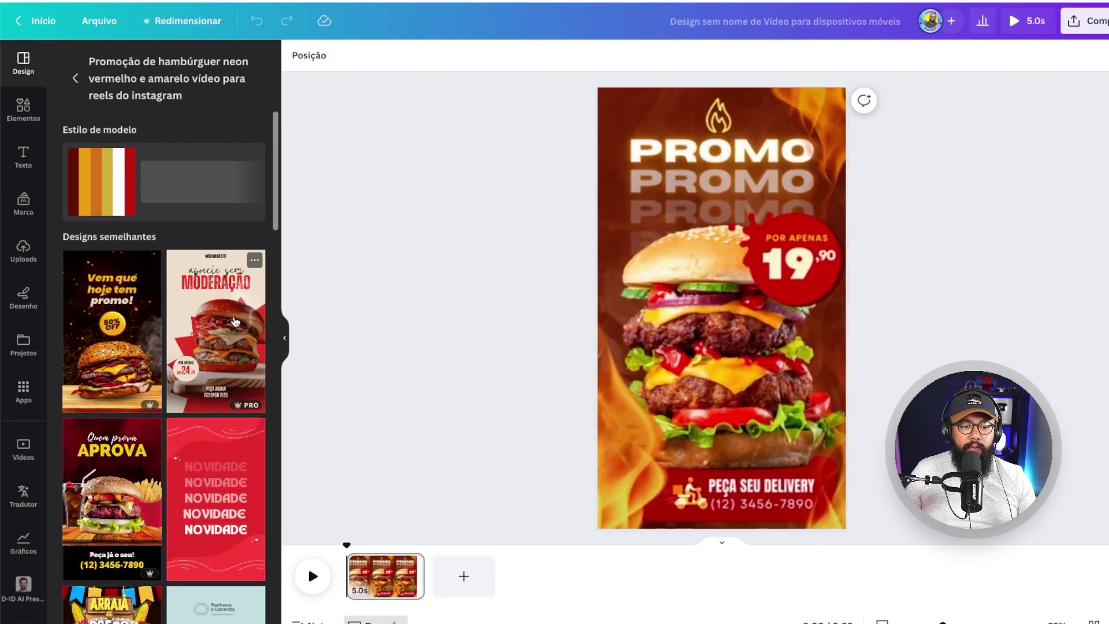
scroll(196, 325, "down", 15)
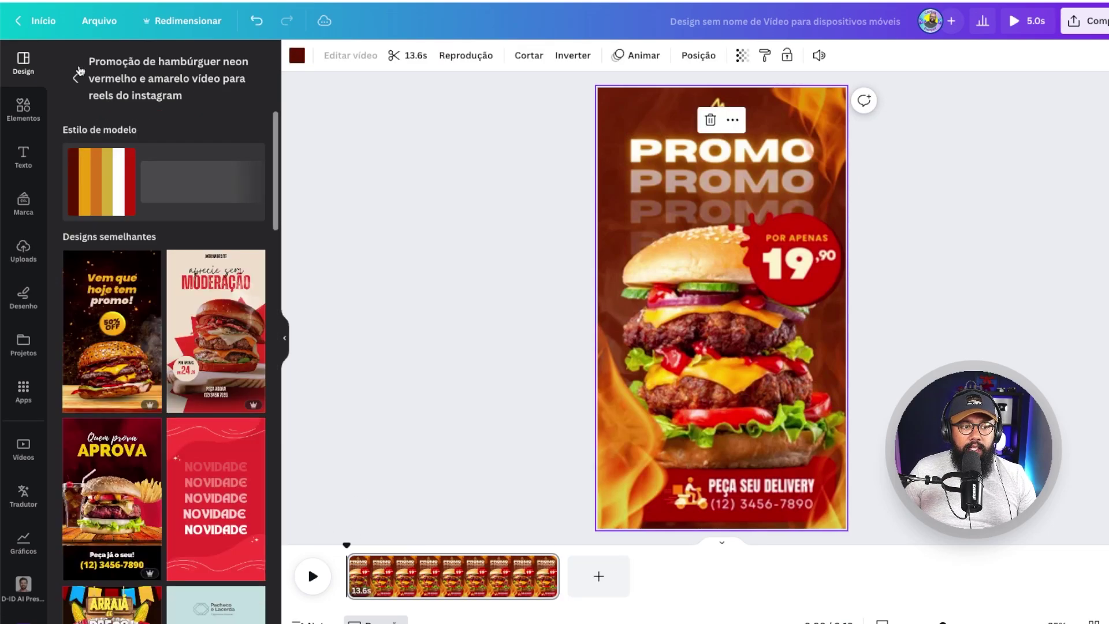
Replace the burger design with the pastel "AVISO: PROMOÇÃO!" template and play part of its animation.
left_click(77, 75)
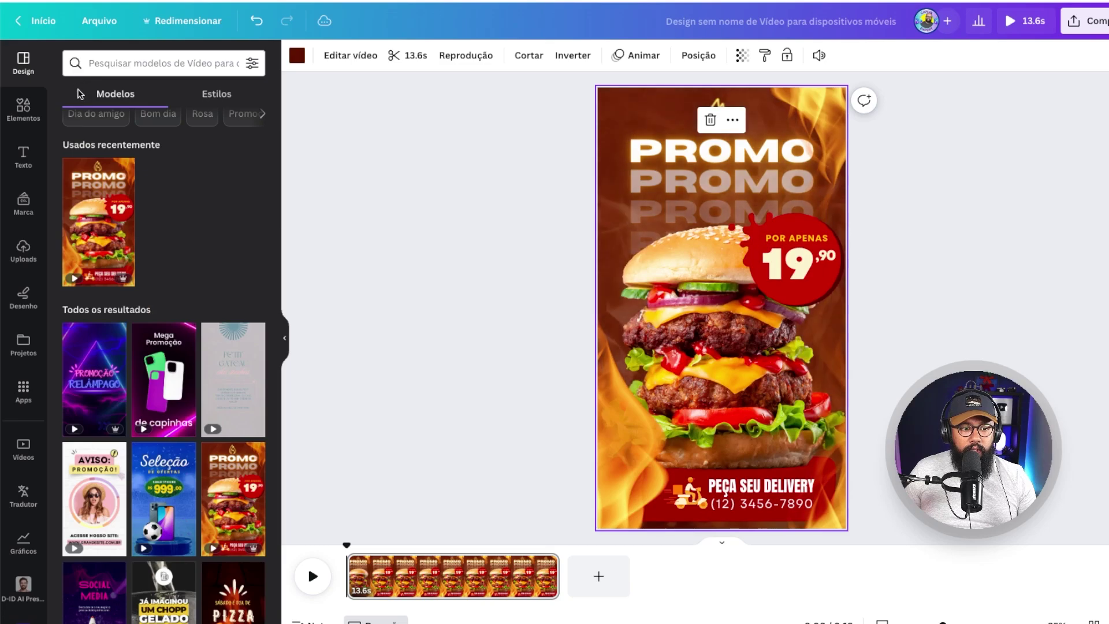
scroll(185, 300, "down", 3)
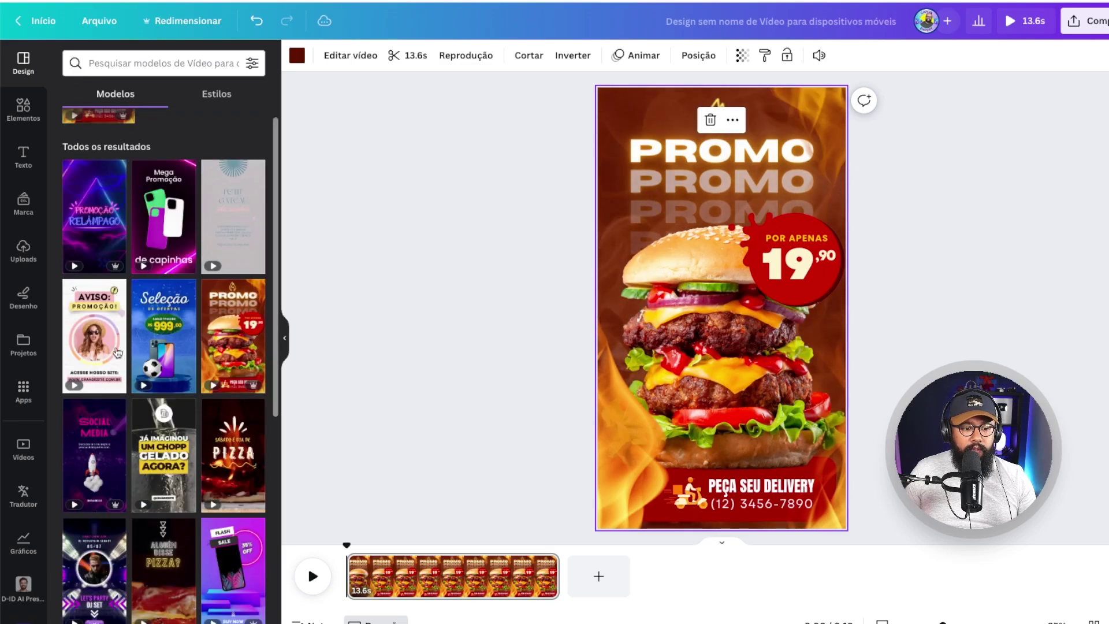
left_click(115, 351)
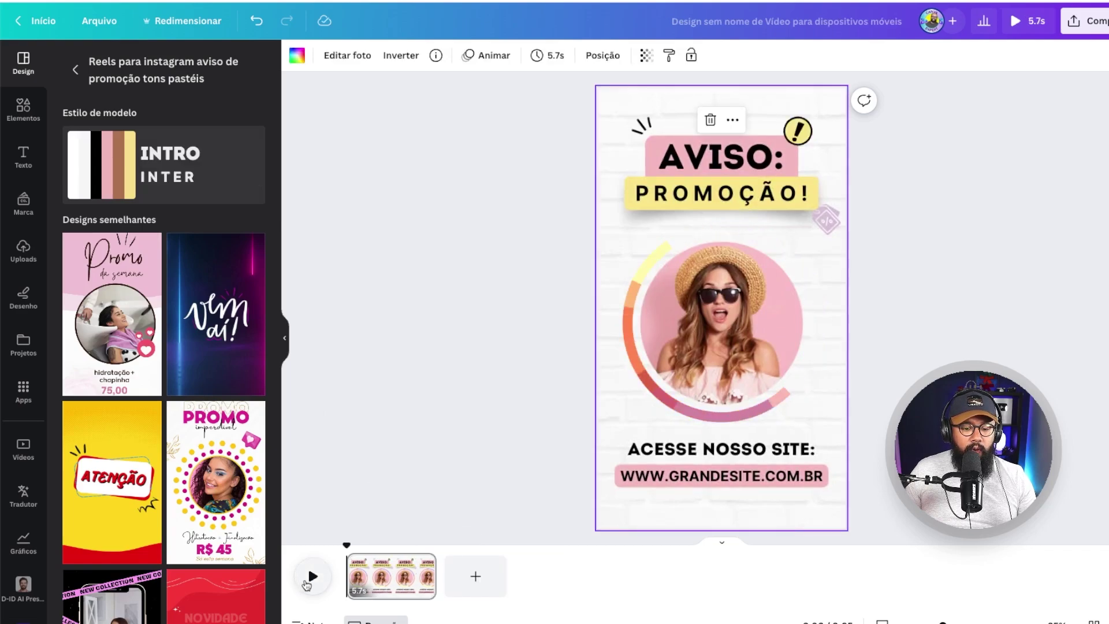
left_click(311, 576)
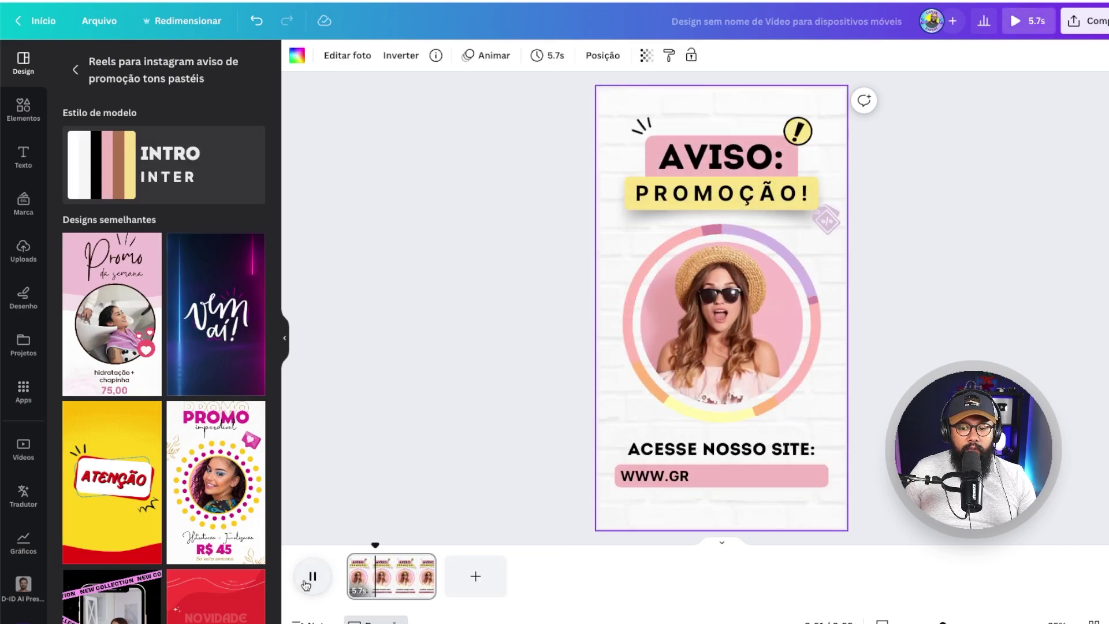
left_click(311, 576)
Add a blank page to the end of the video and duplicate the "AVISO: PROMOÇÃO!" page before it.
left_click(486, 582)
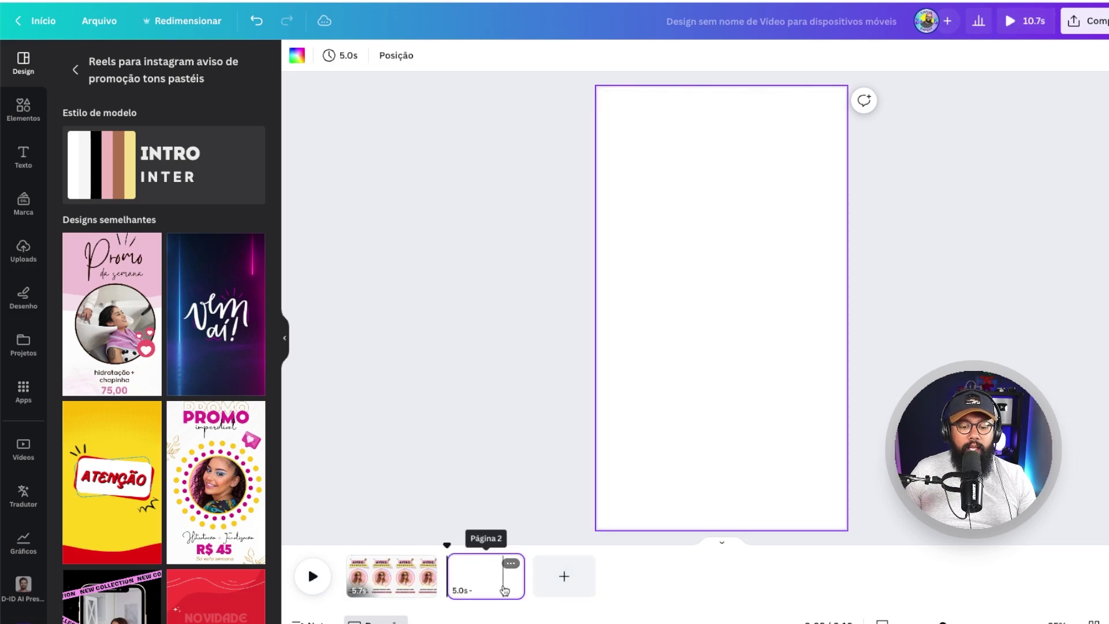
left_click(390, 578)
right_click(388, 575)
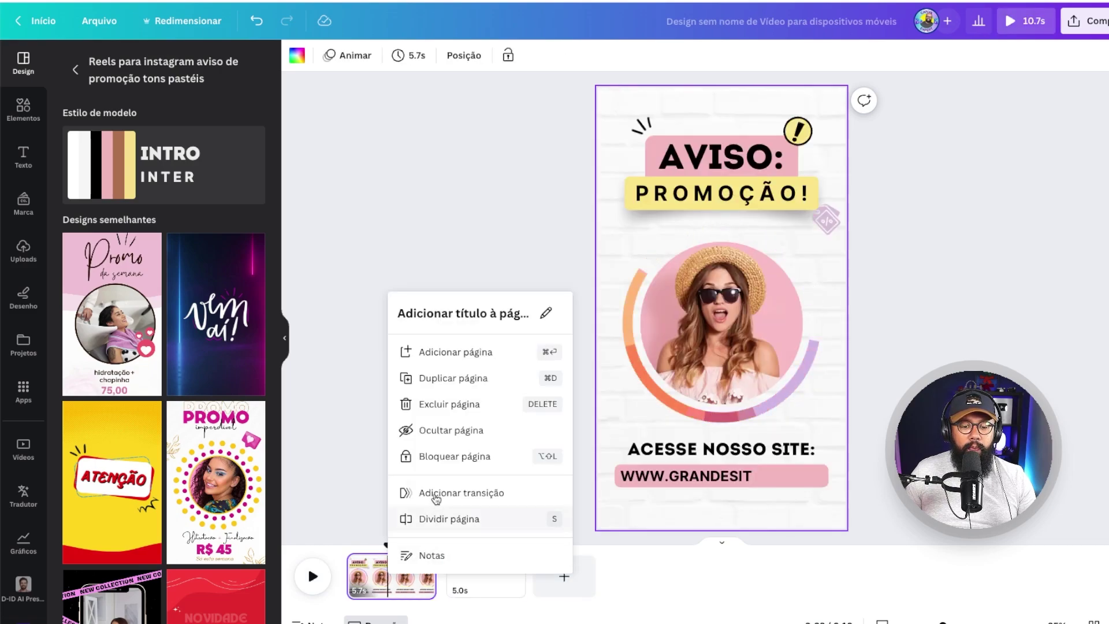
left_click(462, 378)
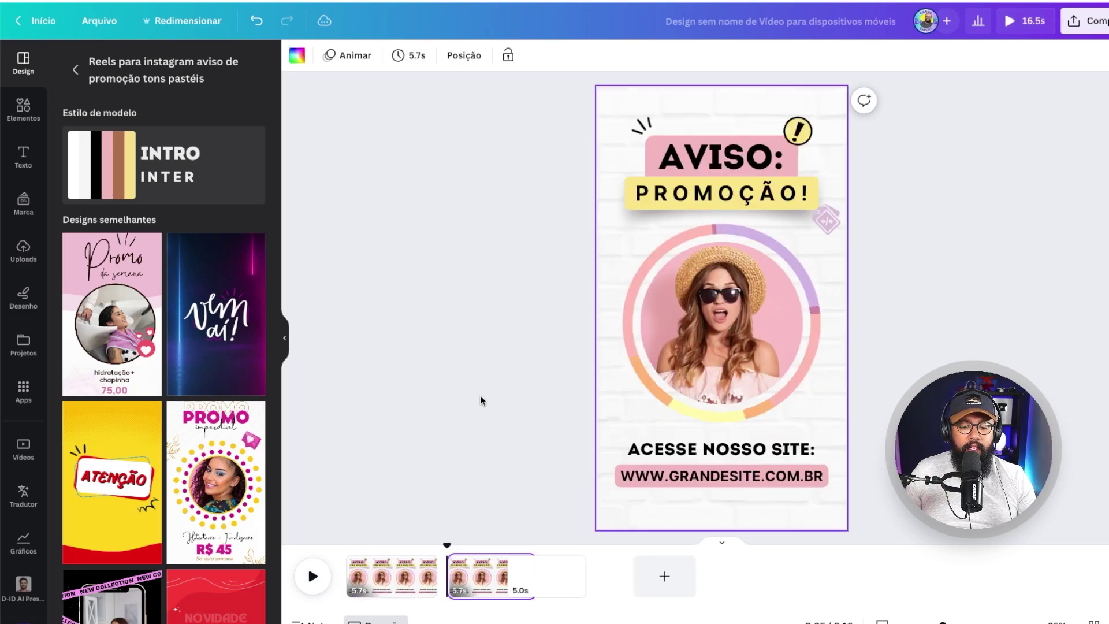
Add a Combinar transition between the two "AVISO: PROMOÇÃO!" pages and trim the first page to 2.2 s.
left_click(444, 588)
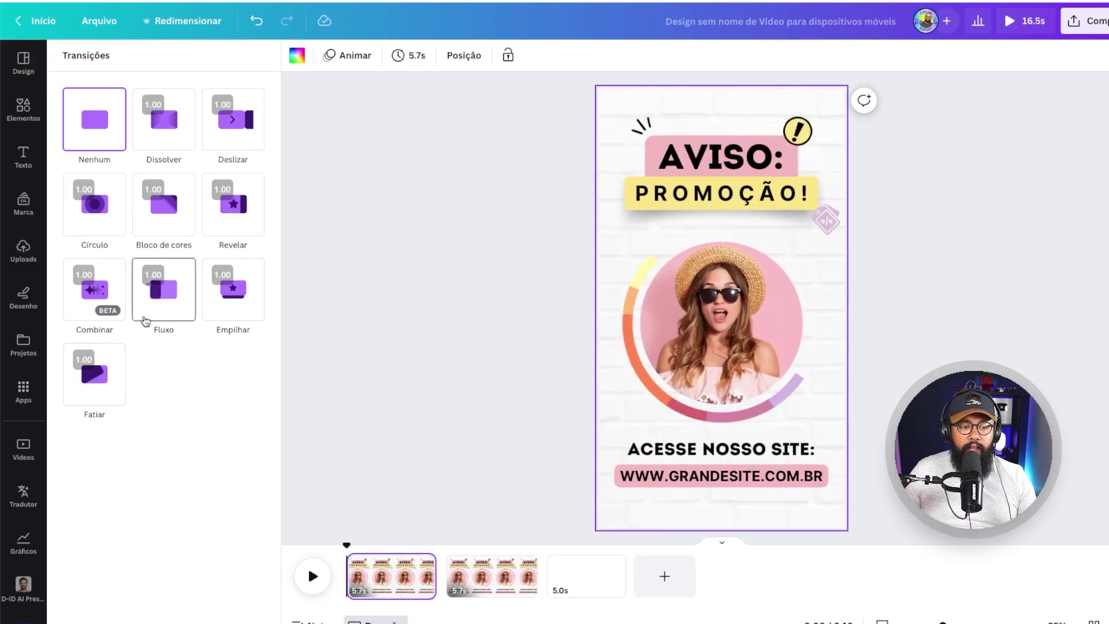
left_click(94, 289)
left_click(665, 154)
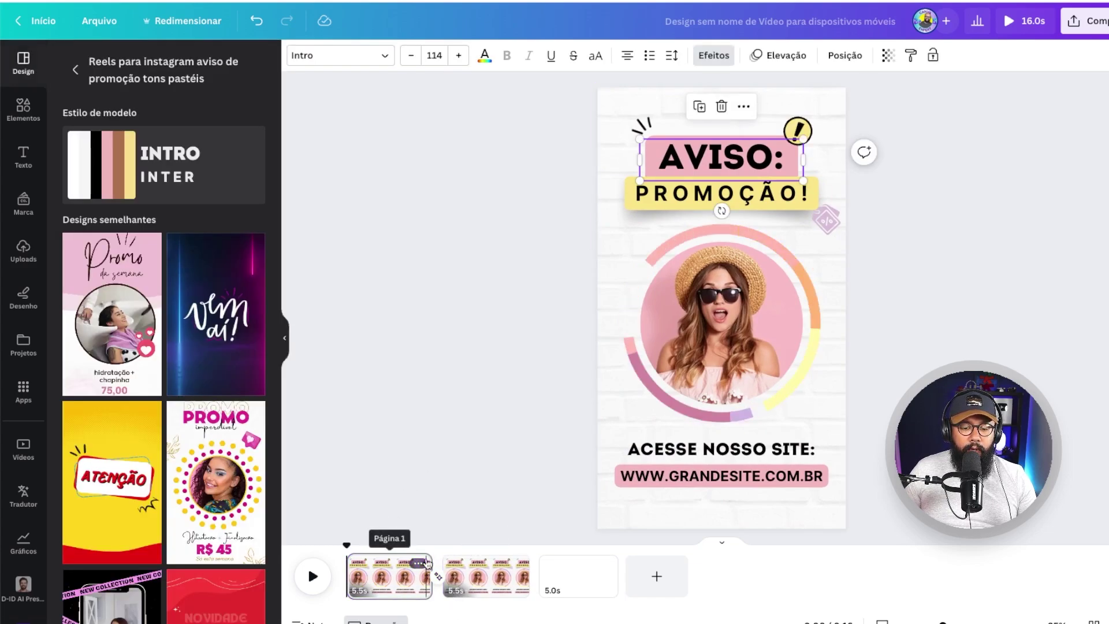
left_click_drag(427, 564, 380, 563)
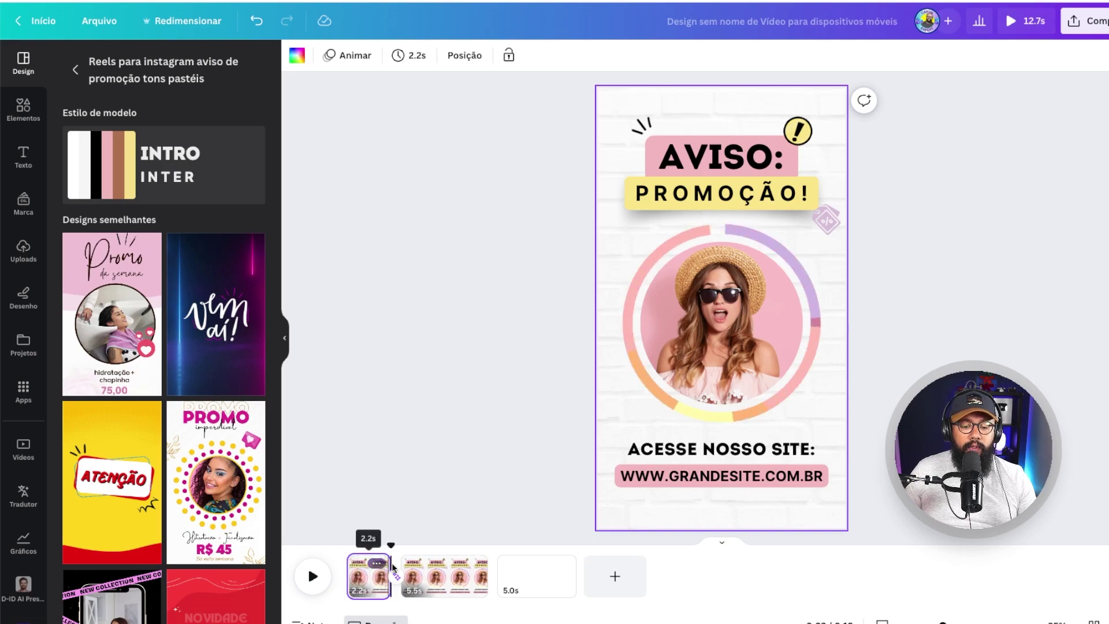
Add the Piscar and Girar motion effects to the first page's round photo and raise the Girar speed close to maximum.
left_click(731, 294)
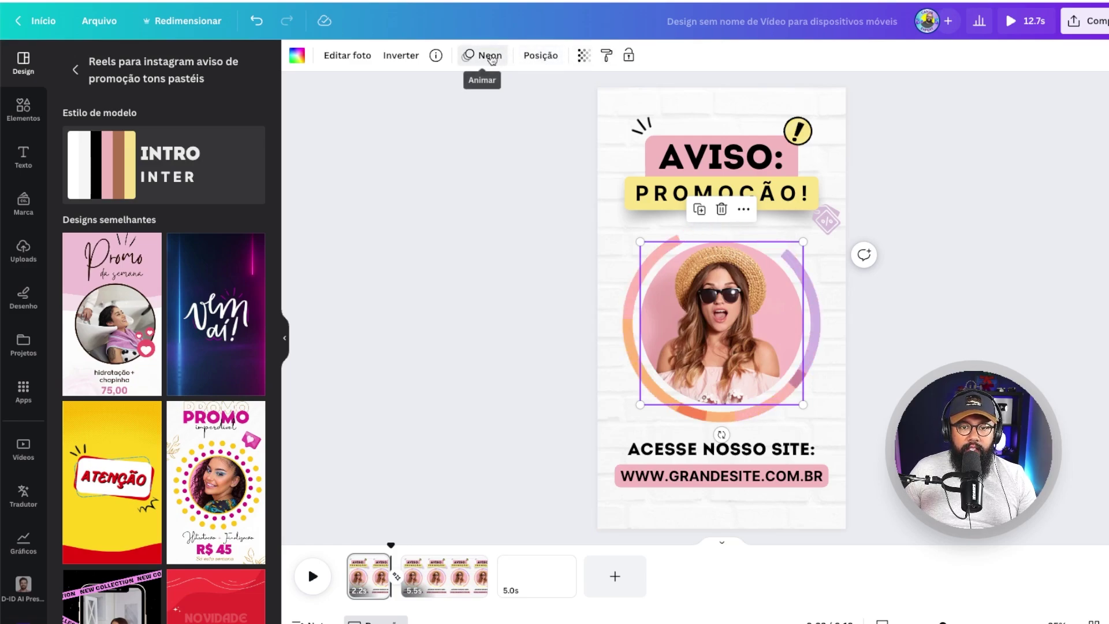
left_click(482, 55)
scroll(208, 315, "down", 10)
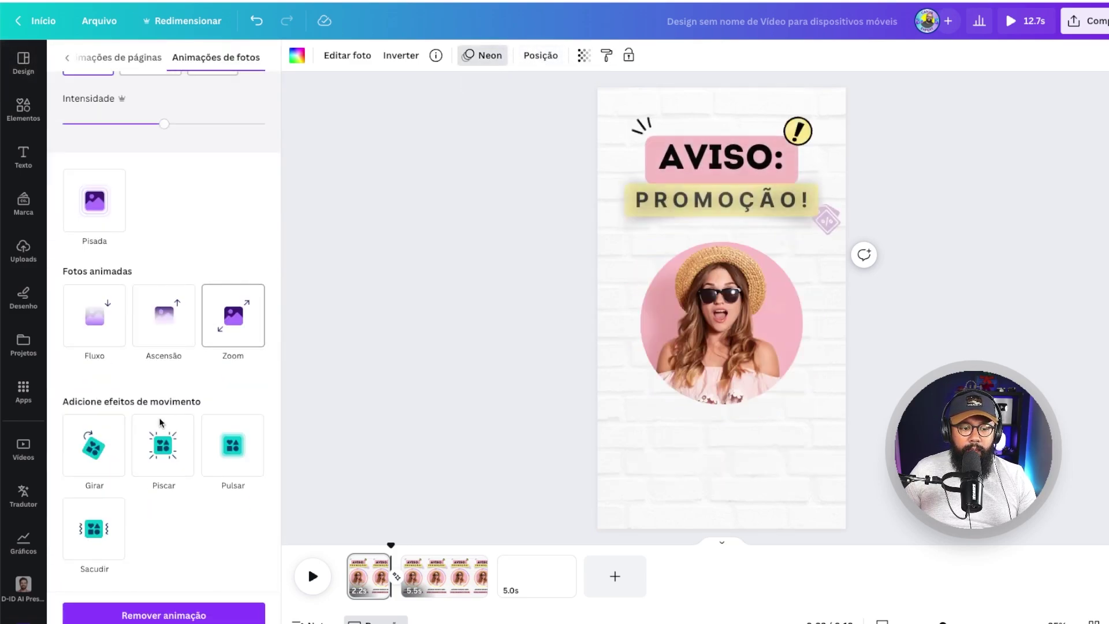
left_click(154, 458)
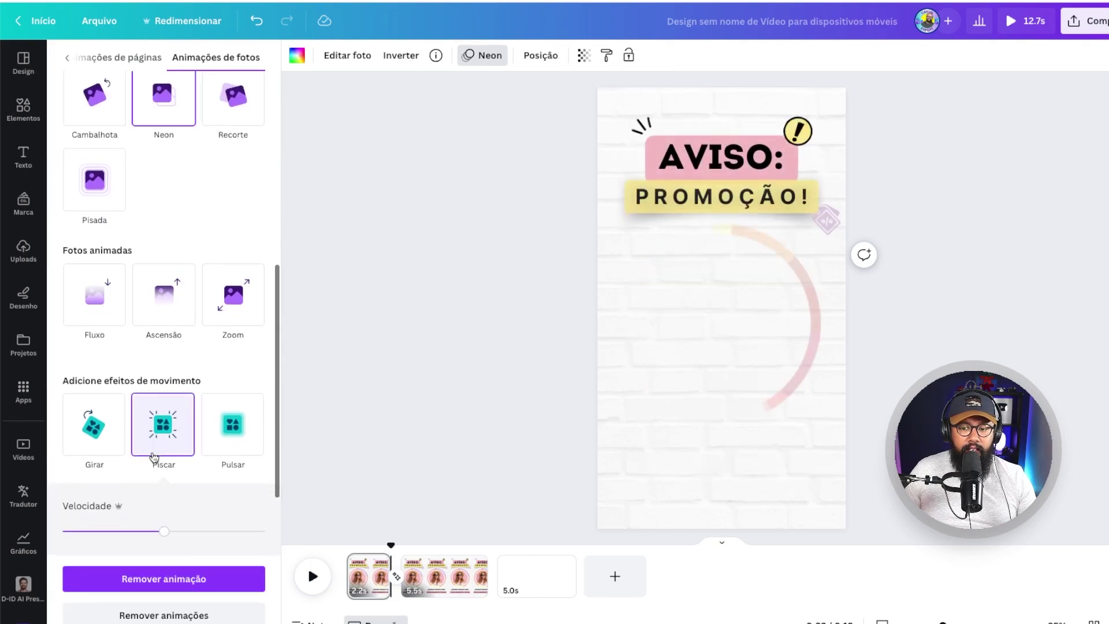
left_click(92, 441)
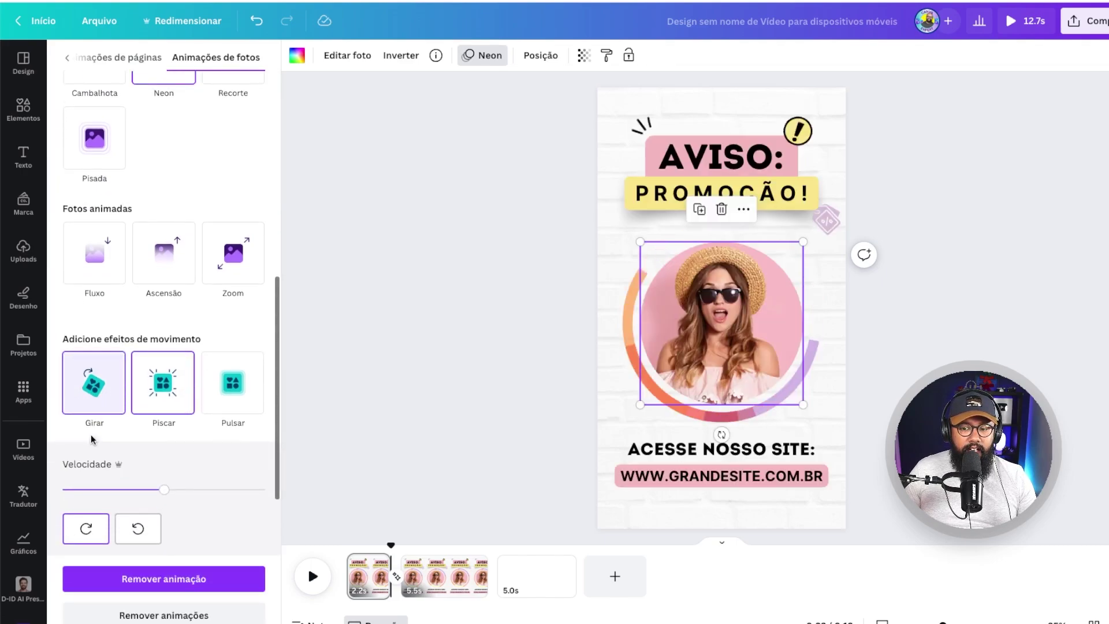
left_click_drag(169, 490, 241, 490)
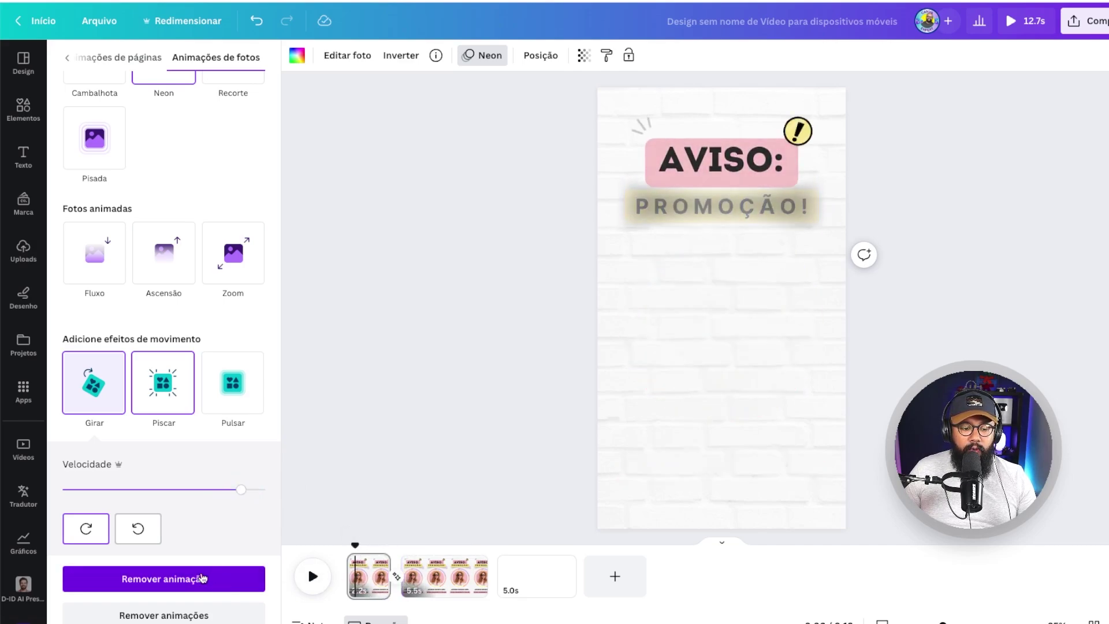
Play the video from the first page through the transition into the second page and stop playback.
left_click(301, 578)
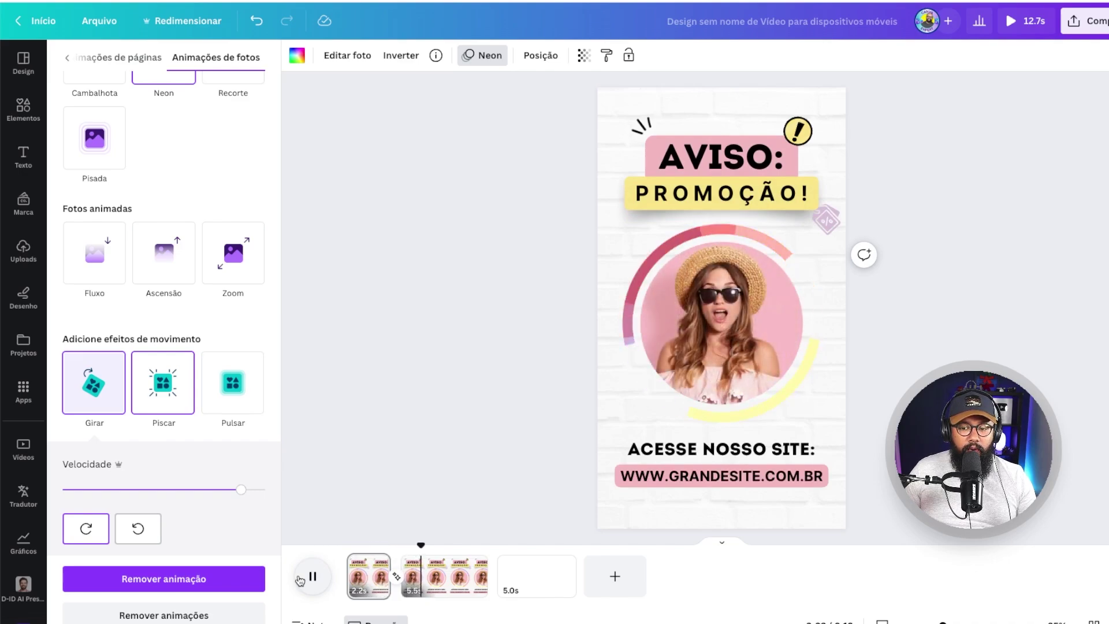
left_click(308, 577)
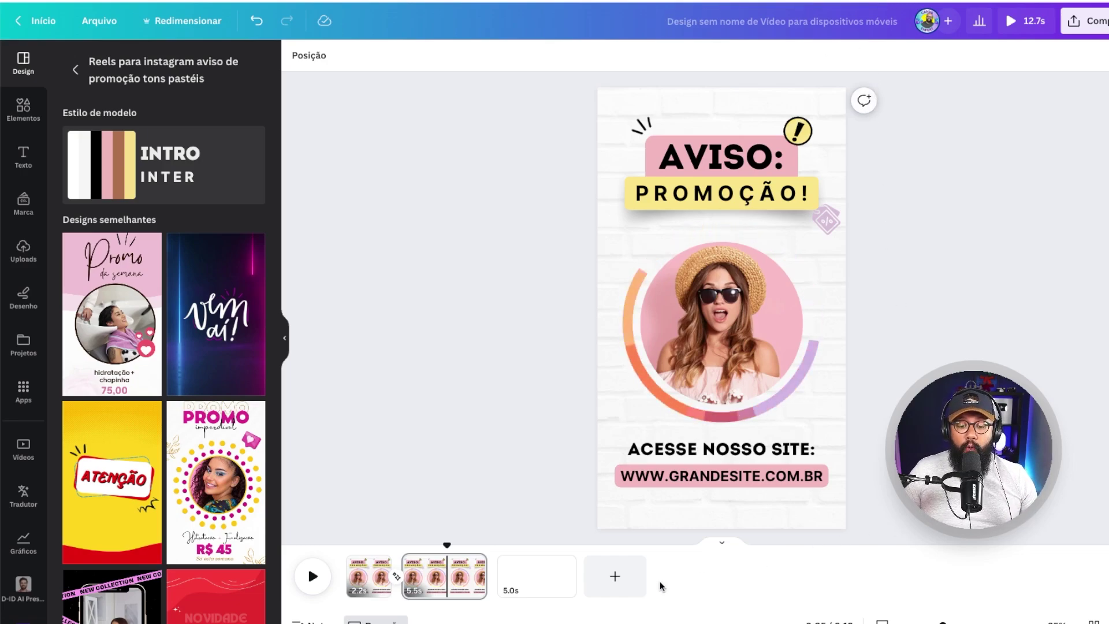
Insert the uploaded 35.6 s webcam video on the blank third page and collapse the uploads list.
left_click(546, 578)
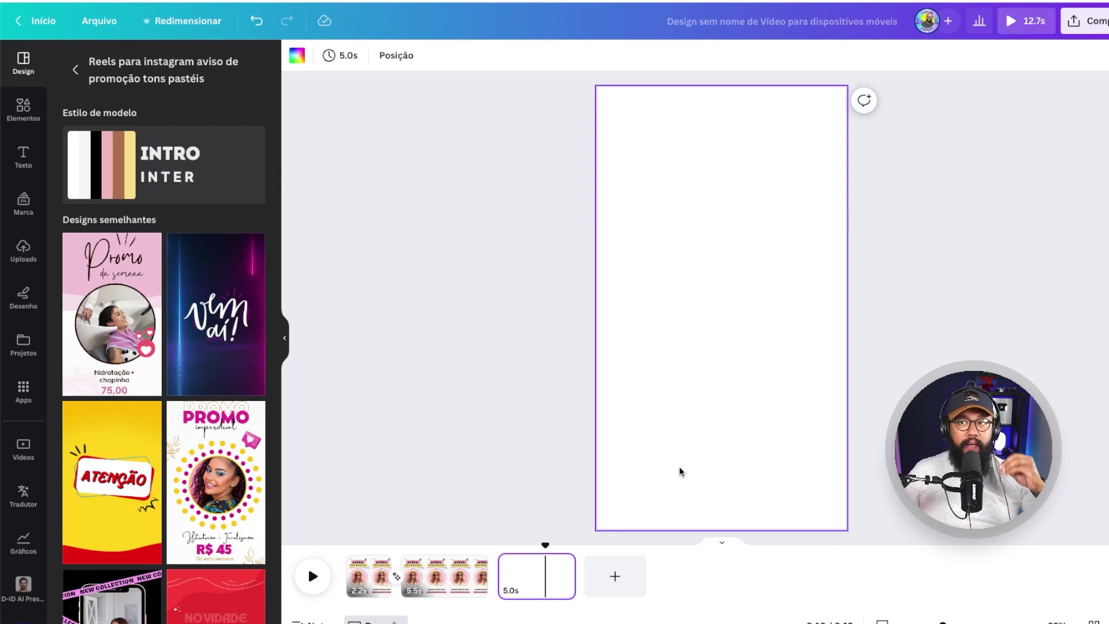
left_click(23, 251)
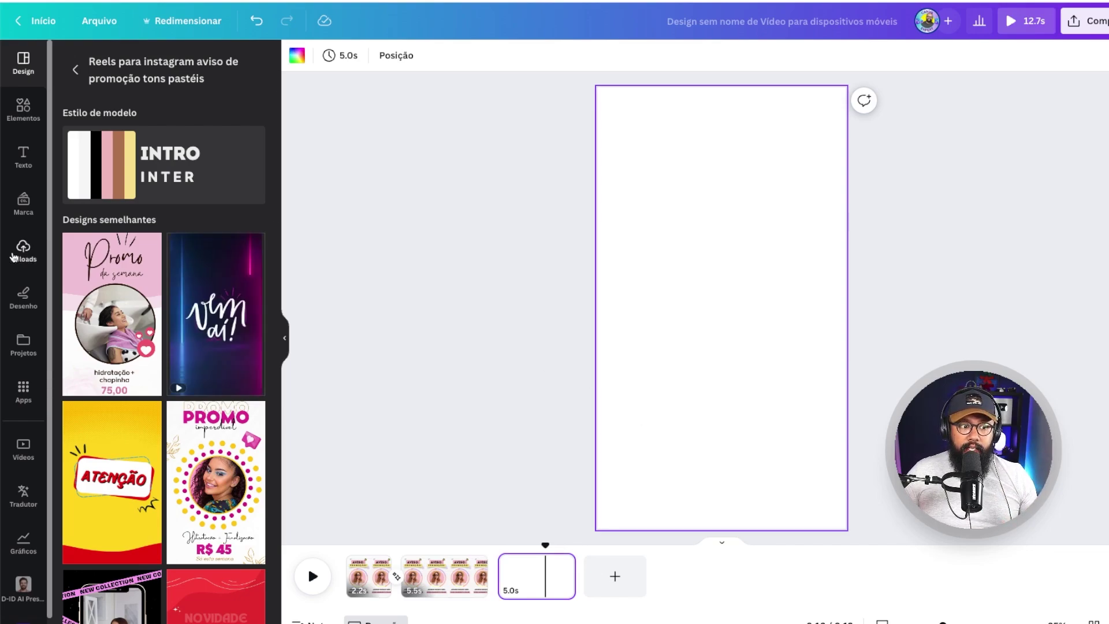
left_click(115, 241)
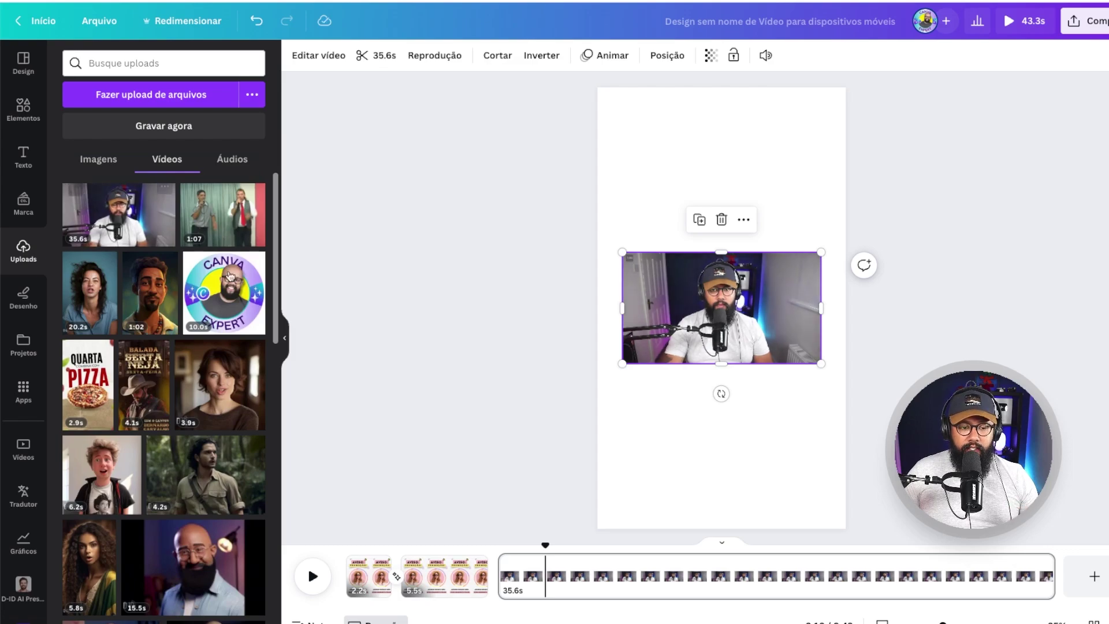
left_click(284, 347)
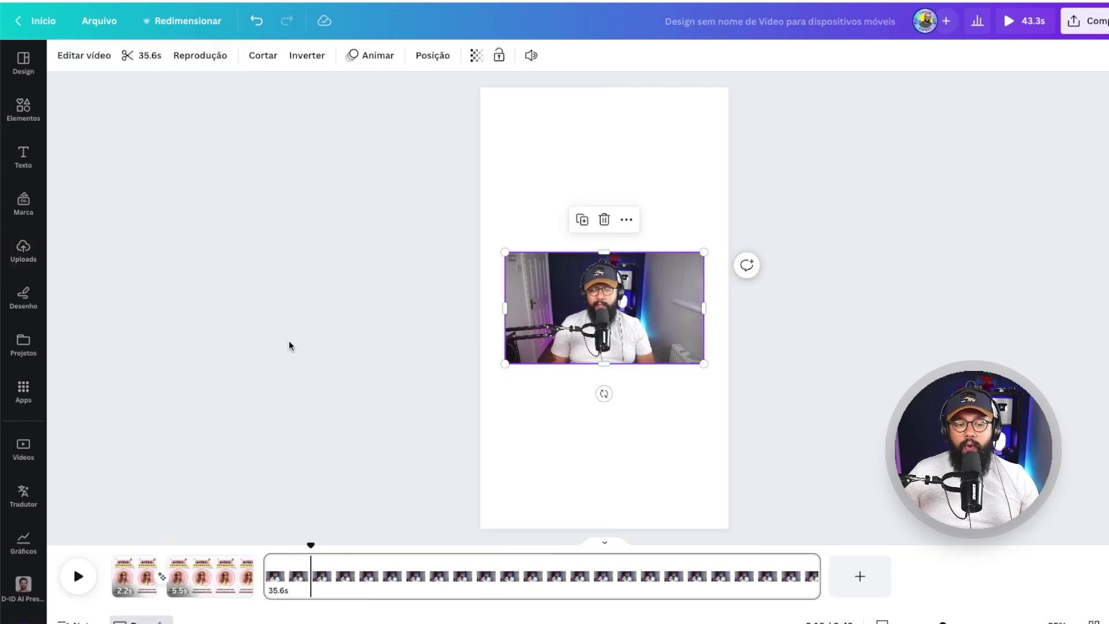
Turn on captions (Mostrar legendas) for the webcam video on the third page.
mouse_move(596, 320)
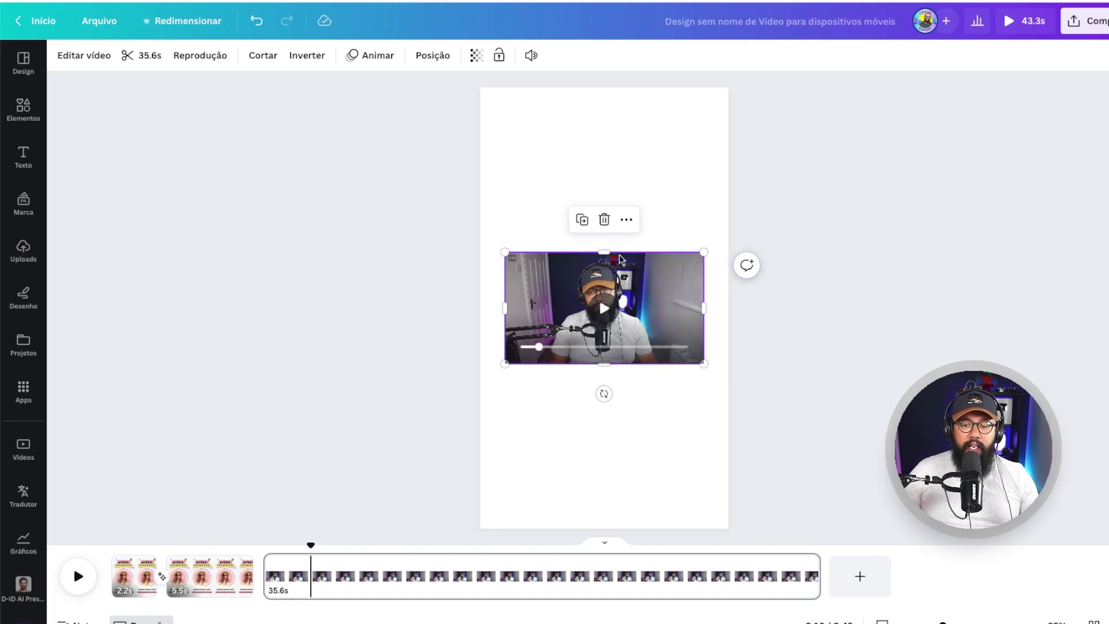
left_click(626, 220)
left_click(623, 192)
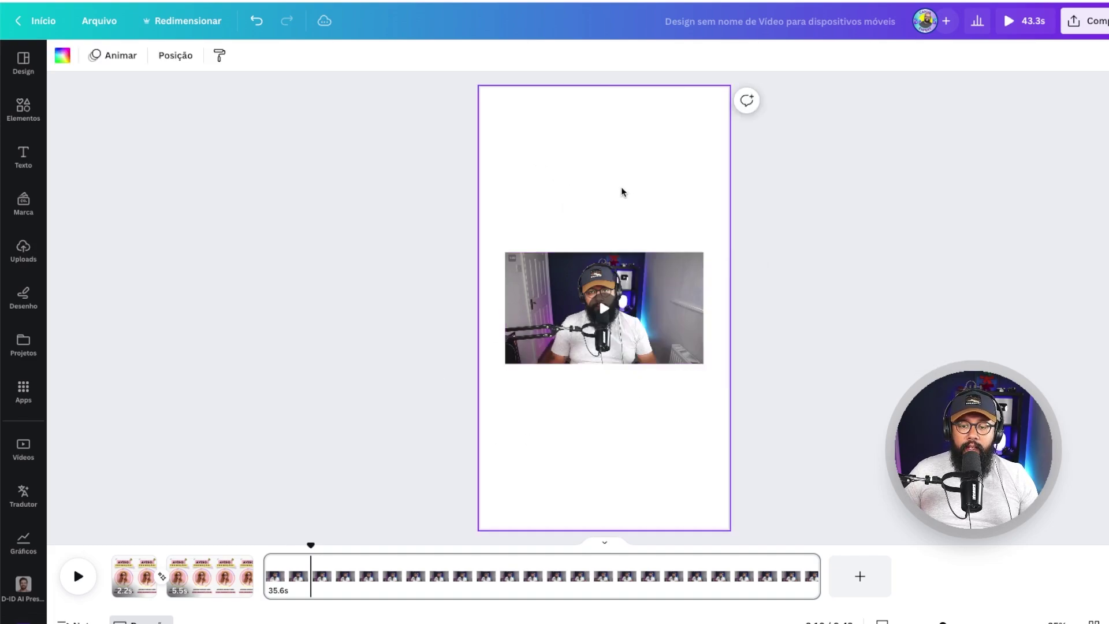
left_click(618, 268)
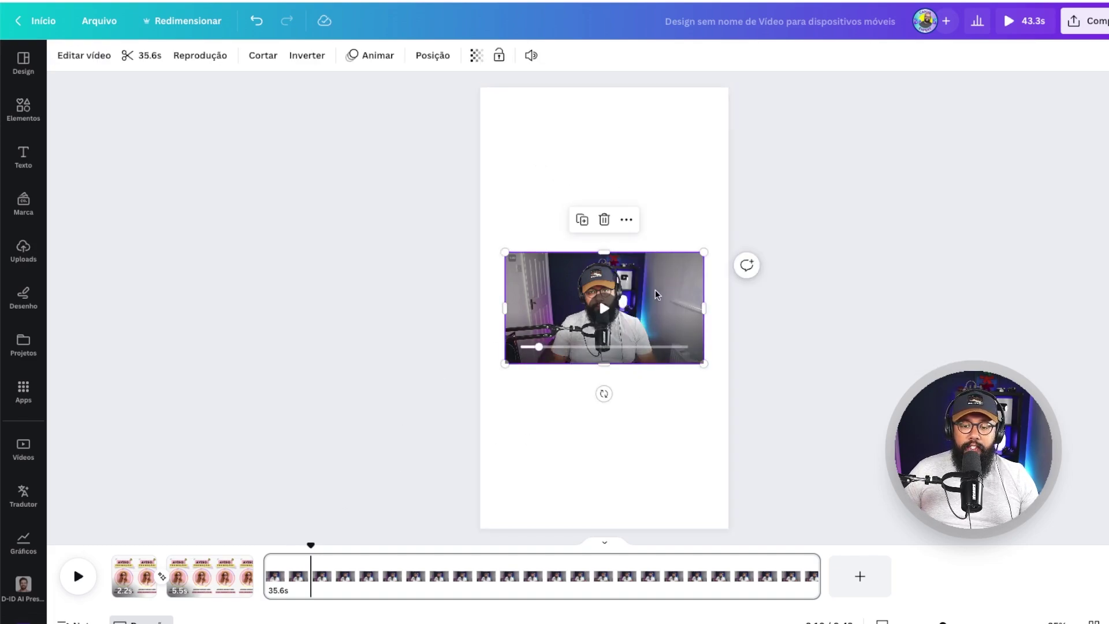
left_click(629, 222)
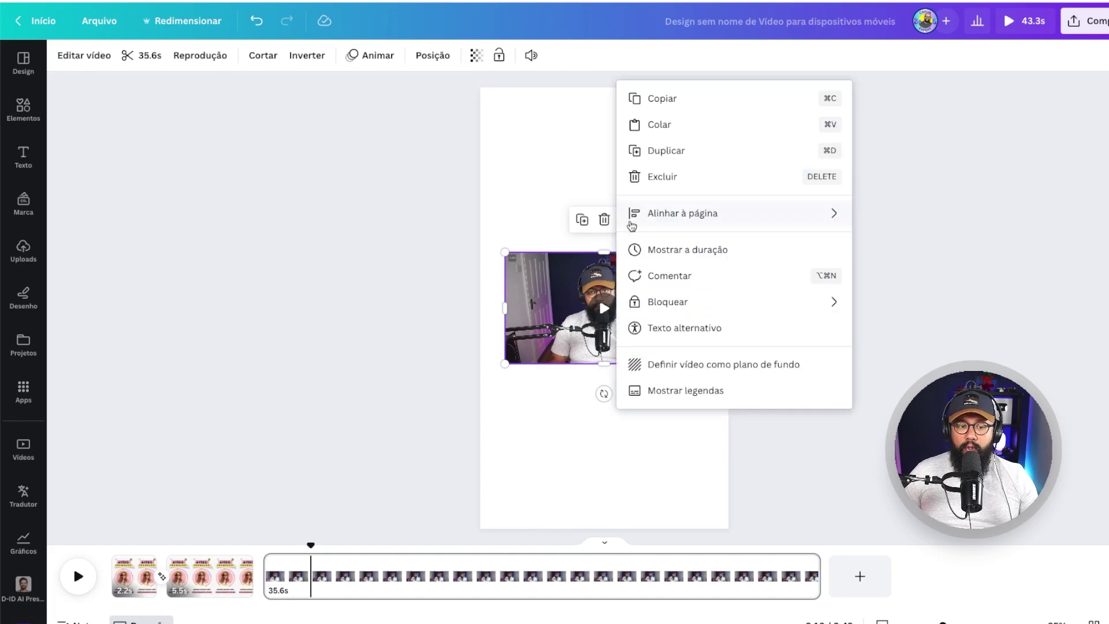
mouse_move(632, 225)
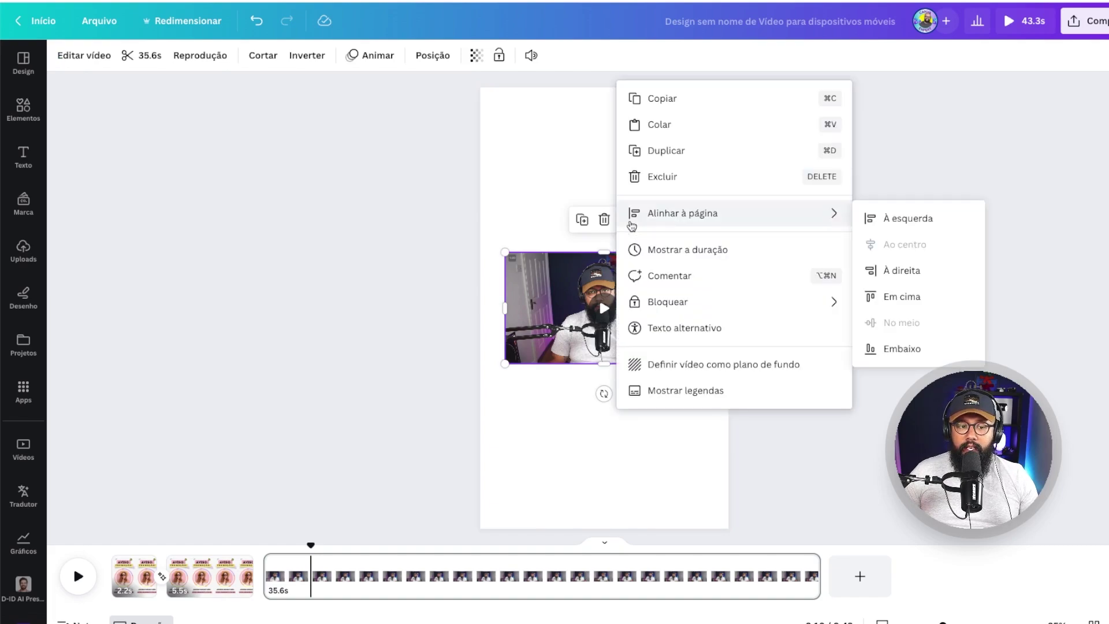
left_click(730, 394)
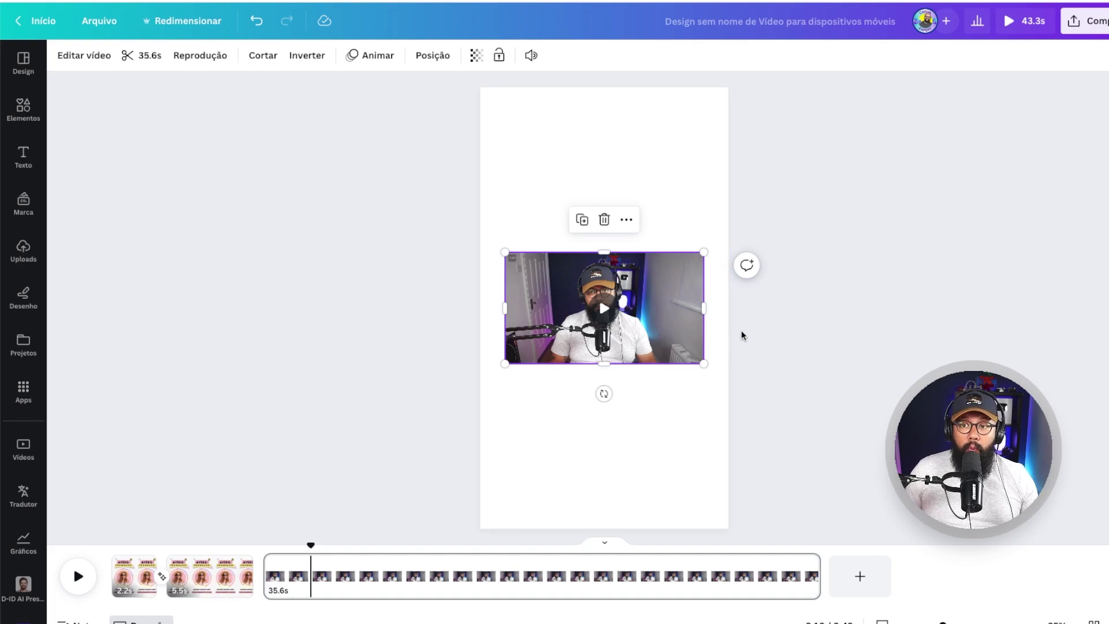
Enlarge the webcam video to slightly more than the page width and shift it up so it overhangs the page's right edge.
mouse_move(539, 365)
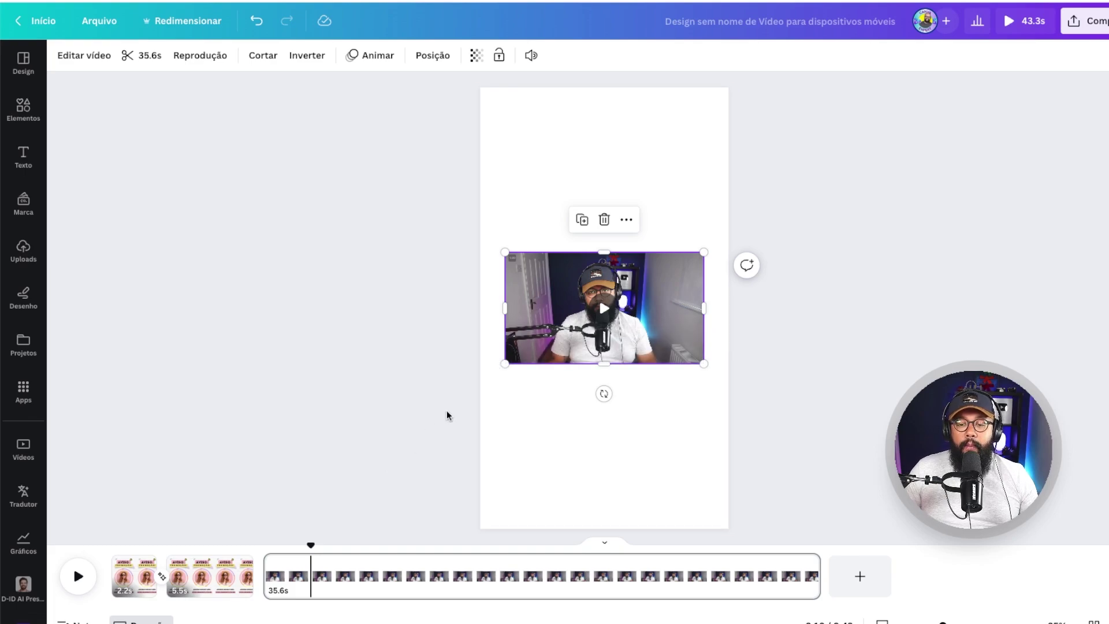
left_click_drag(505, 252, 474, 231)
left_click_drag(704, 364, 440, 372)
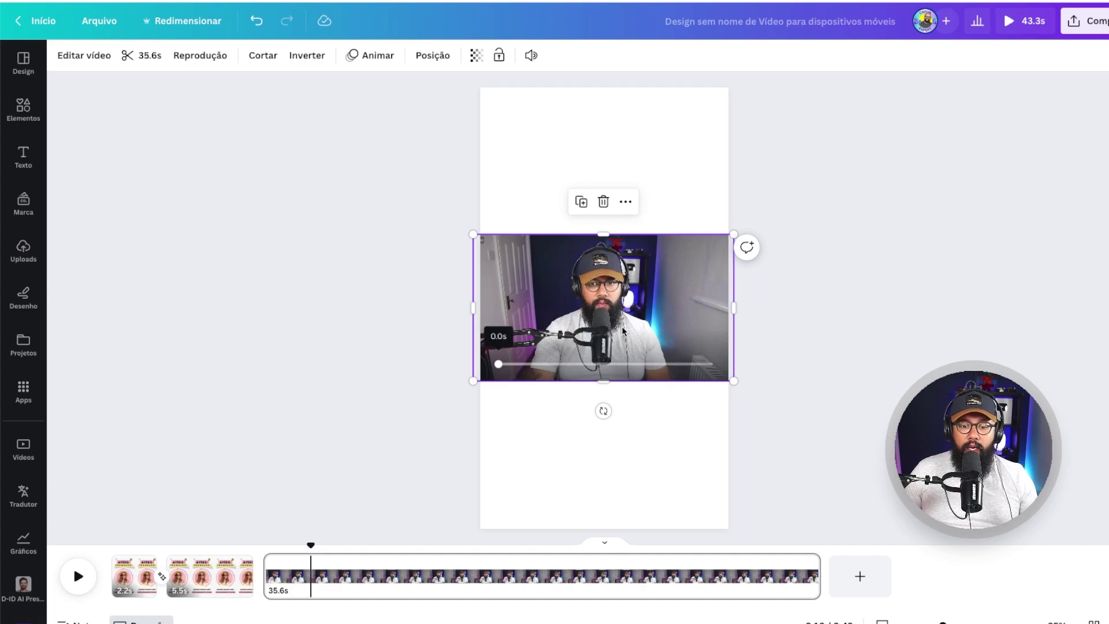
scroll(576, 317, "up", 5)
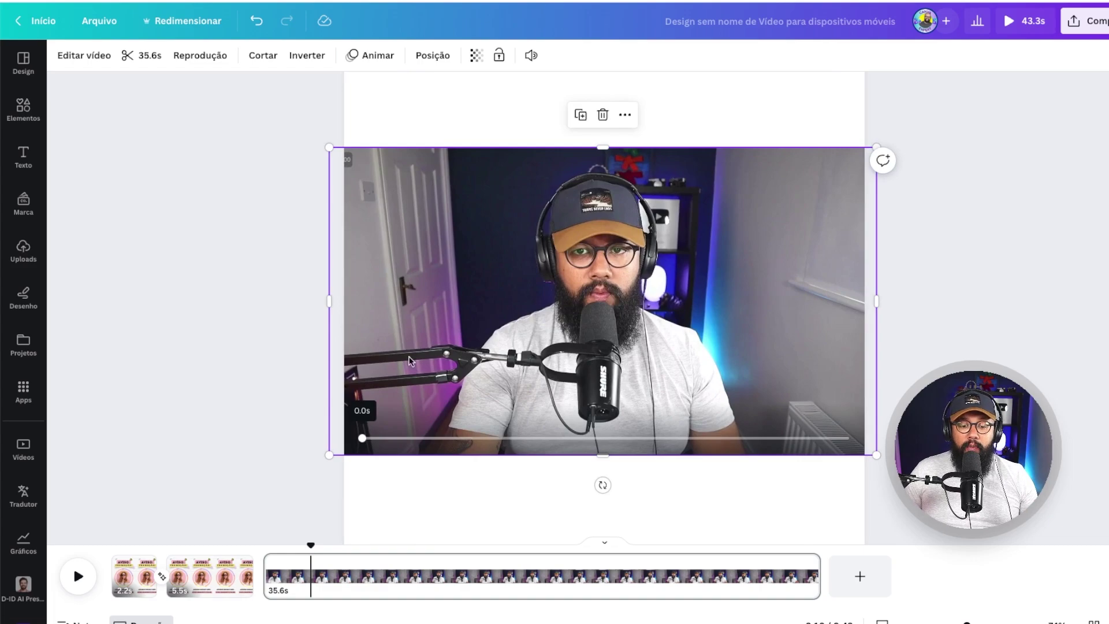
left_click_drag(602, 300, 712, 253)
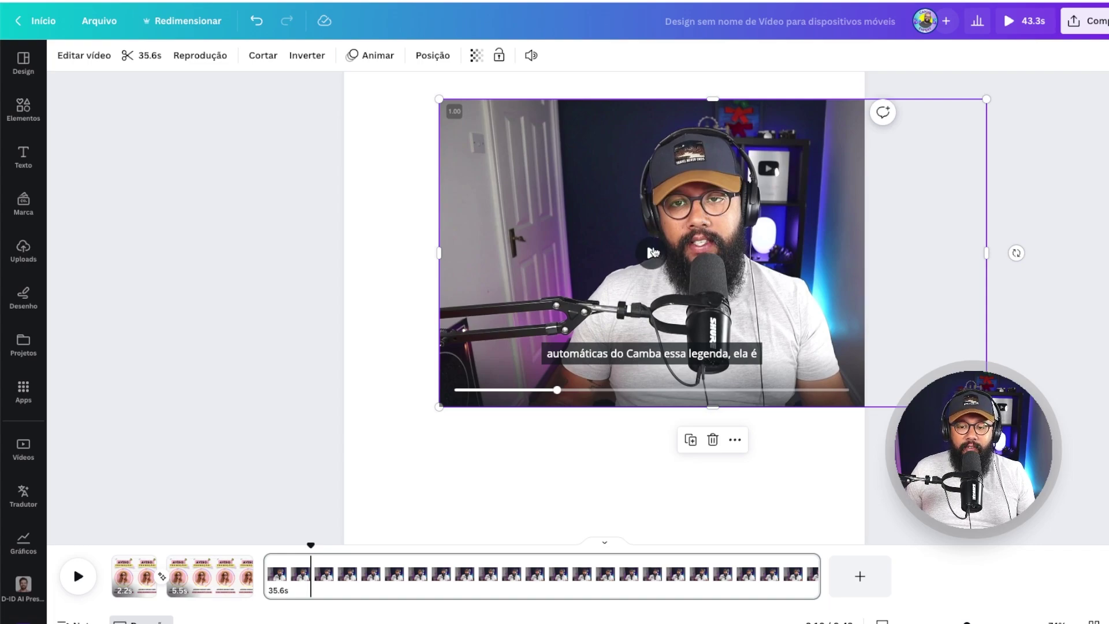
Play the webcam video to check its automatic captions, pause it, and return playback to near its beginning.
left_click(652, 252)
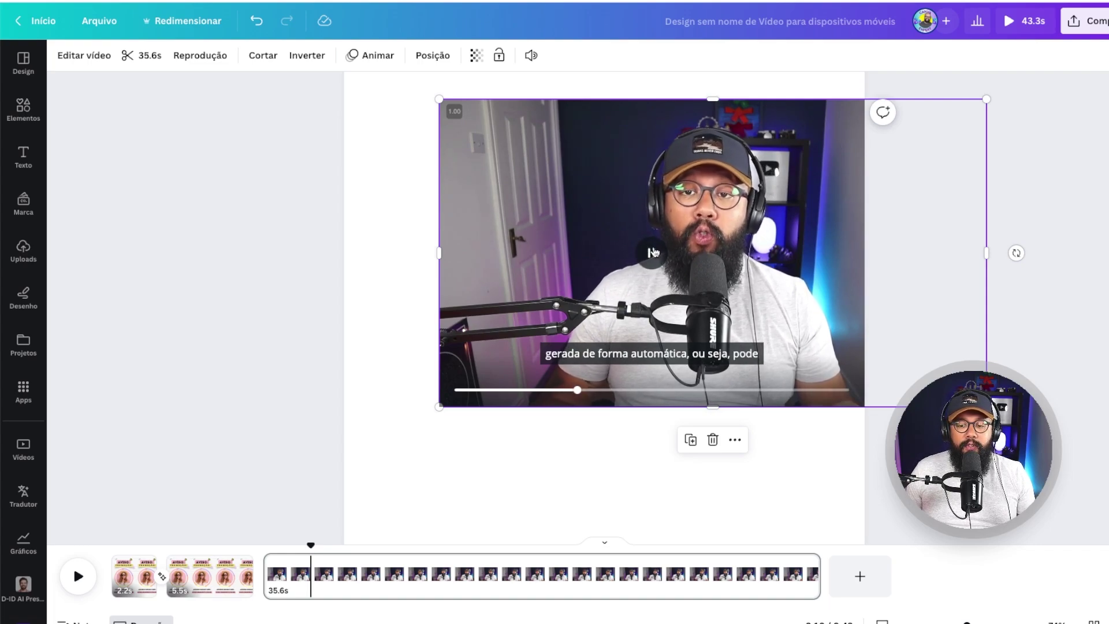
left_click(651, 252)
left_click_drag(583, 390, 461, 391)
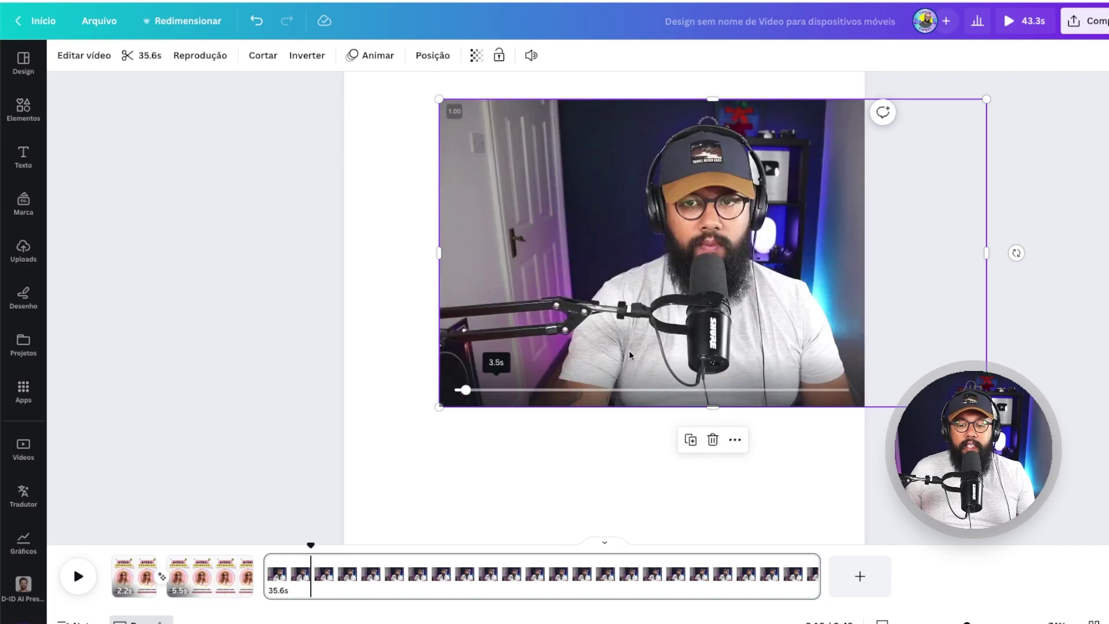
Move the webcam video down toward the page's middle and shrink it until it fits within the page width.
left_click_drag(629, 350, 490, 424)
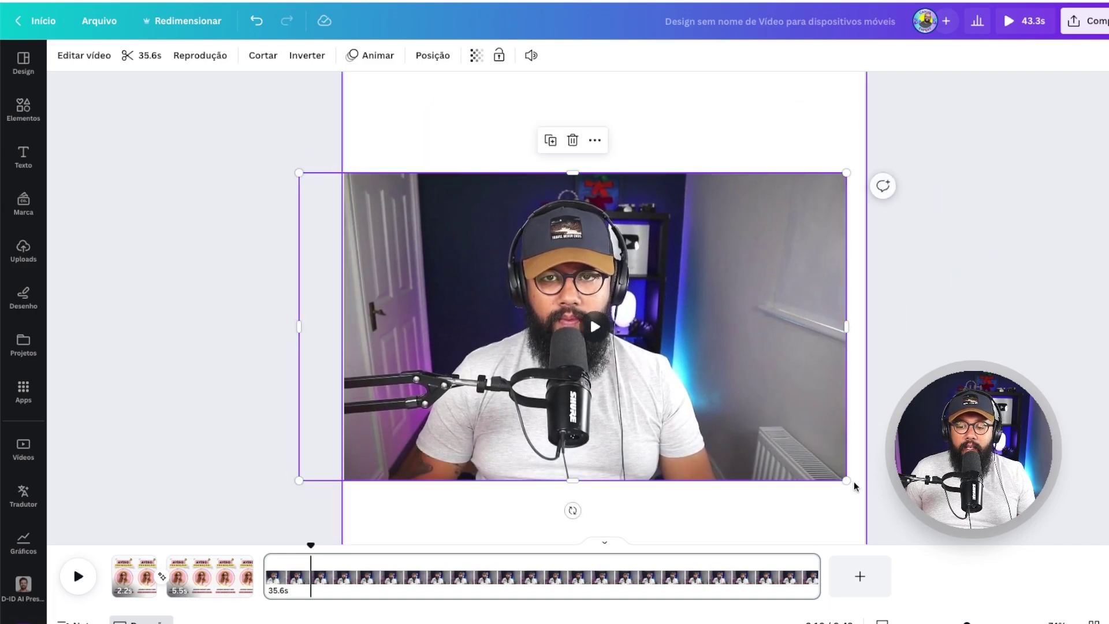
left_click_drag(847, 480, 735, 418)
left_click_drag(630, 350, 673, 343)
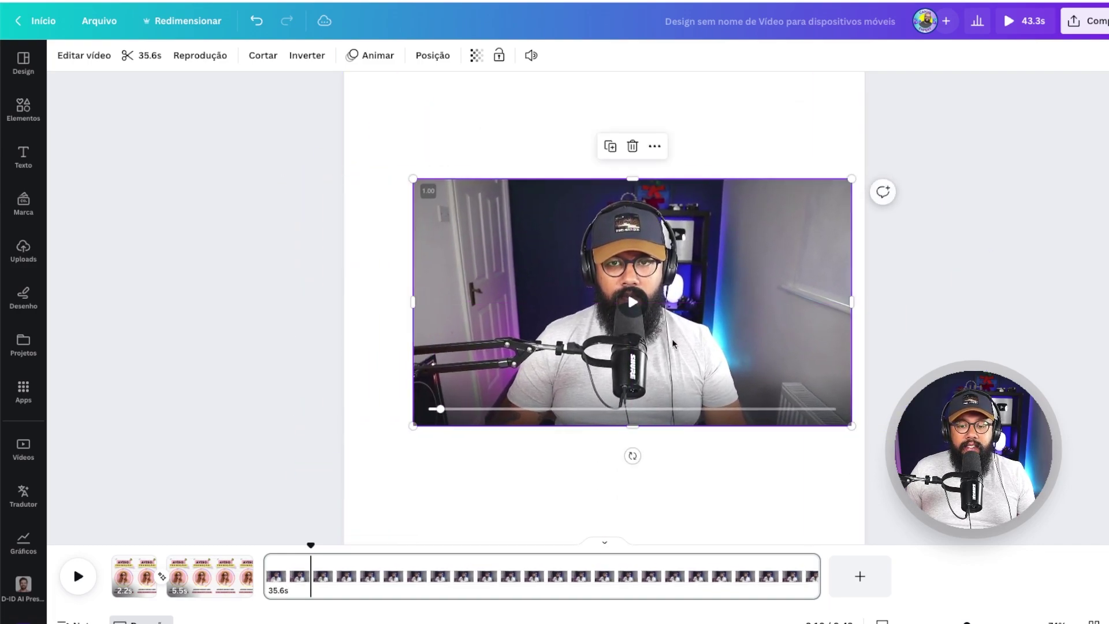